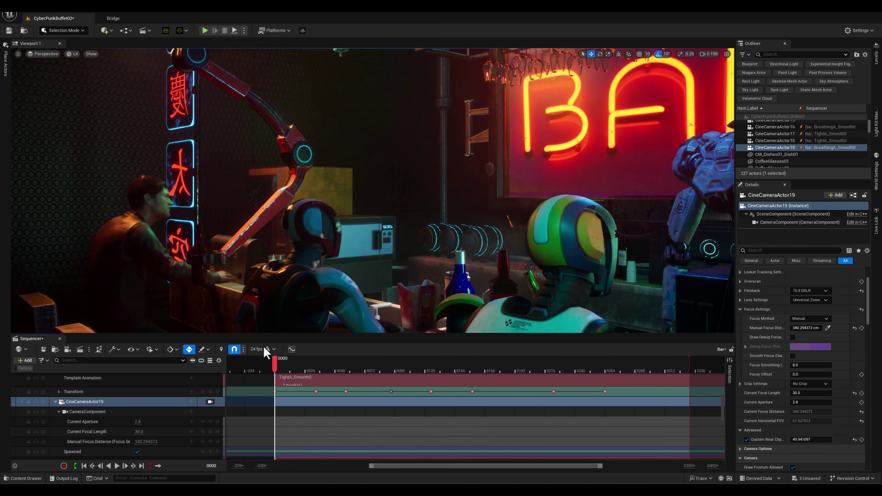
Open the Bar1 level sequence, preview its playback from frame 0, and return the playhead to the start.
{"action": "key", "text": "ctrl+space"}
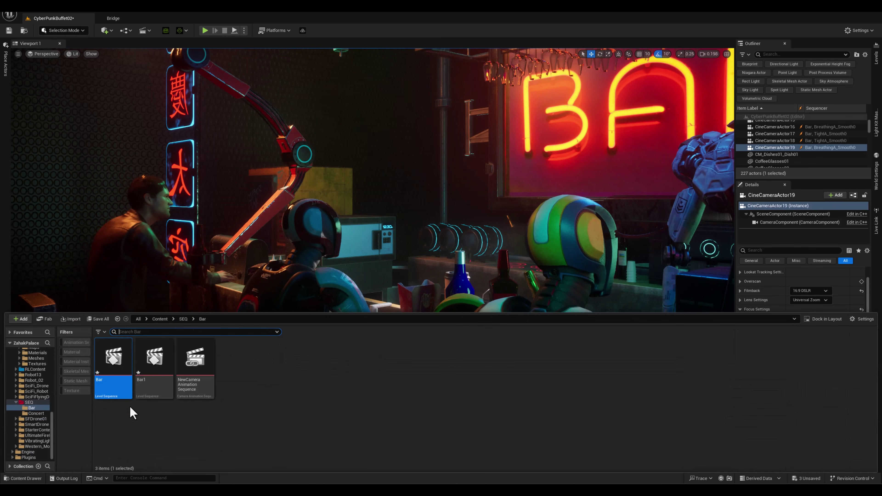
{"action": "double_click", "coordinate": [156, 358]}
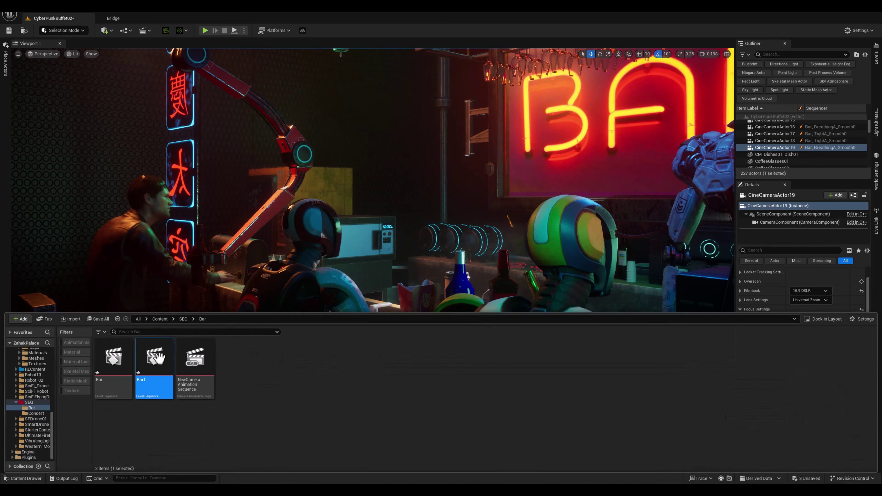
{"action": "key", "text": "space"}
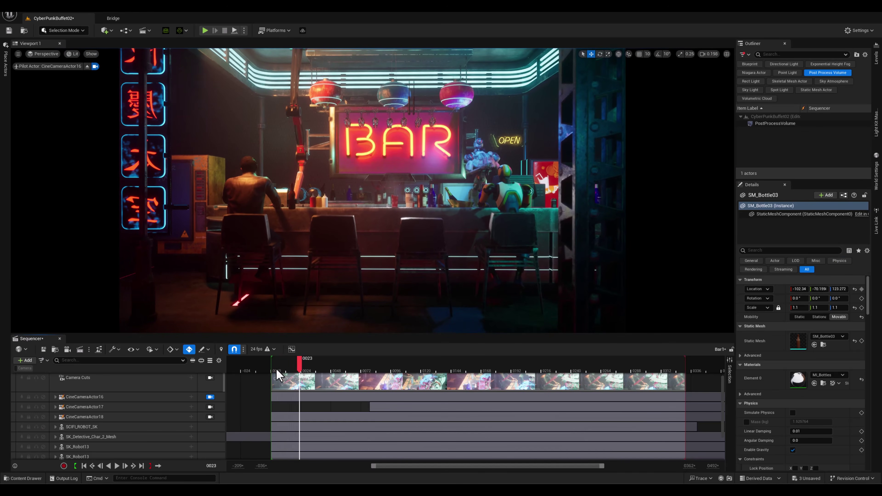
{"action": "left_click", "coordinate": [272, 370]}
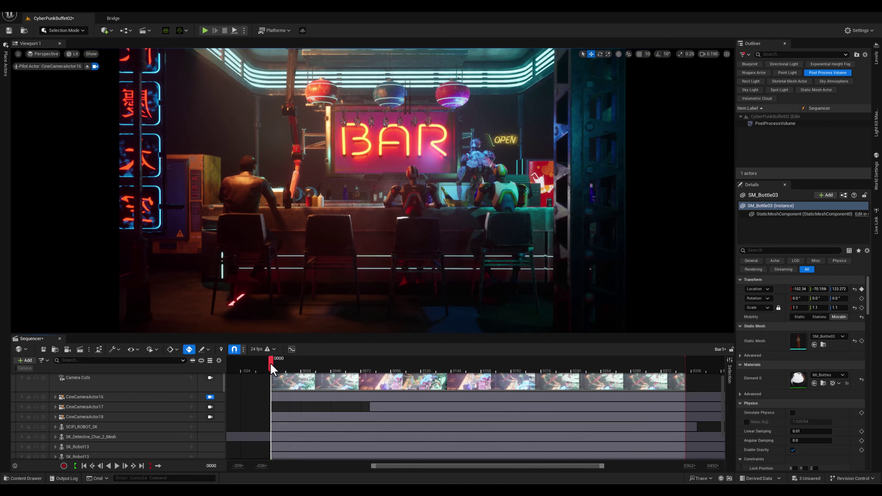
{"action": "key", "text": "space"}
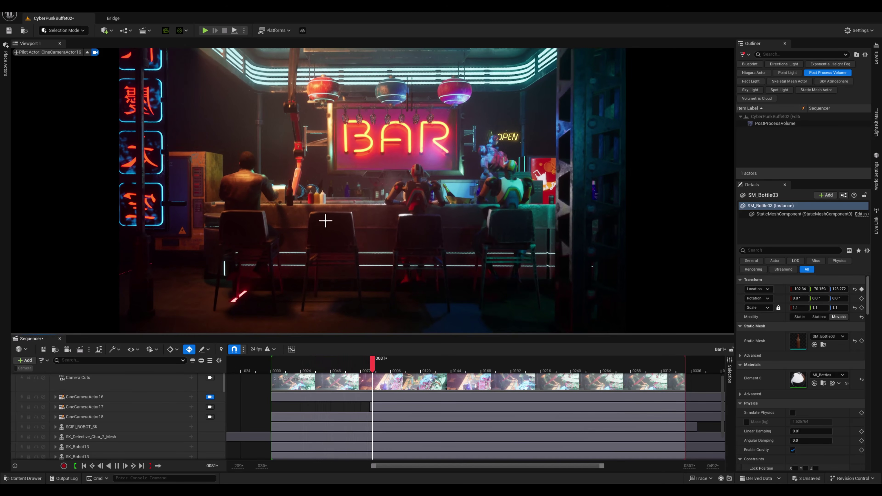
{"action": "key", "text": "space"}
{"action": "left_click_drag", "start_coordinate": [403, 366], "coordinate": [227, 361]}
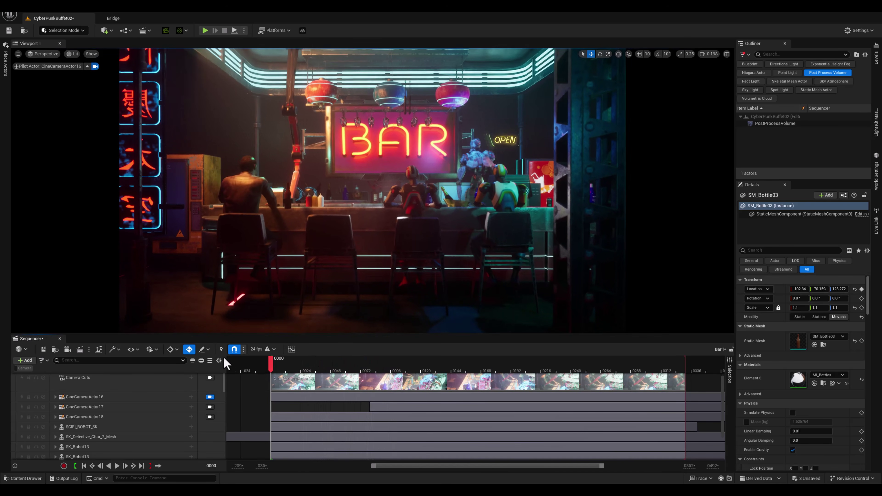
Release the viewport from CineCameraActor16 and select the bottle held by the robotic arm's gripper.
{"action": "left_click", "coordinate": [211, 397]}
{"action": "key", "text": "w"}
{"action": "right_click_drag", "start_coordinate": [299, 283], "coordinate": [282, 275]}
{"action": "scroll", "coordinate": [285, 290], "scroll_direction": "up", "scroll_amount": 4}
{"action": "key", "text": "w"}
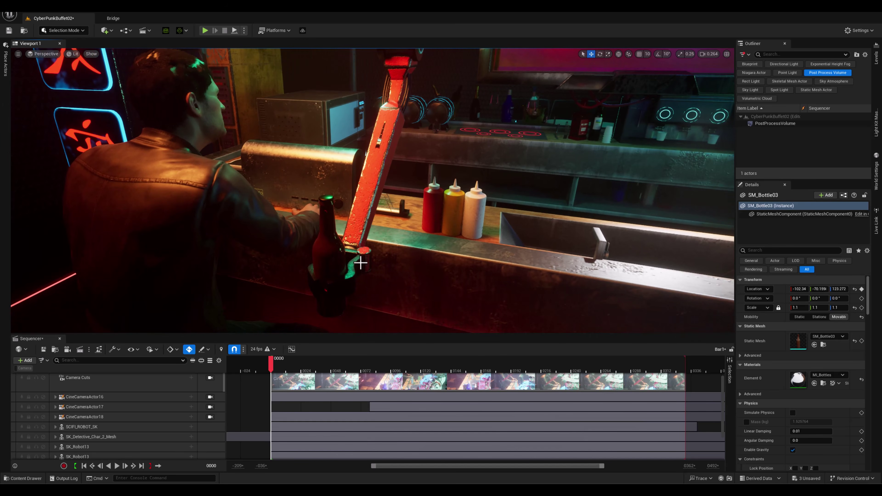
{"action": "left_click", "coordinate": [331, 253]}
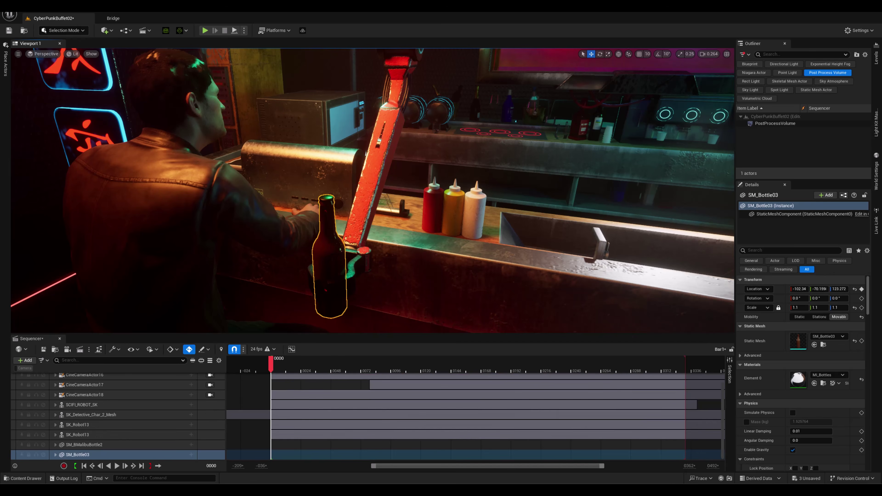
Switch to Animation Mode and add a Translation constraint attaching SM_Bottle03 to the robotic arm's gripper.
{"action": "key", "text": "shift+8"}
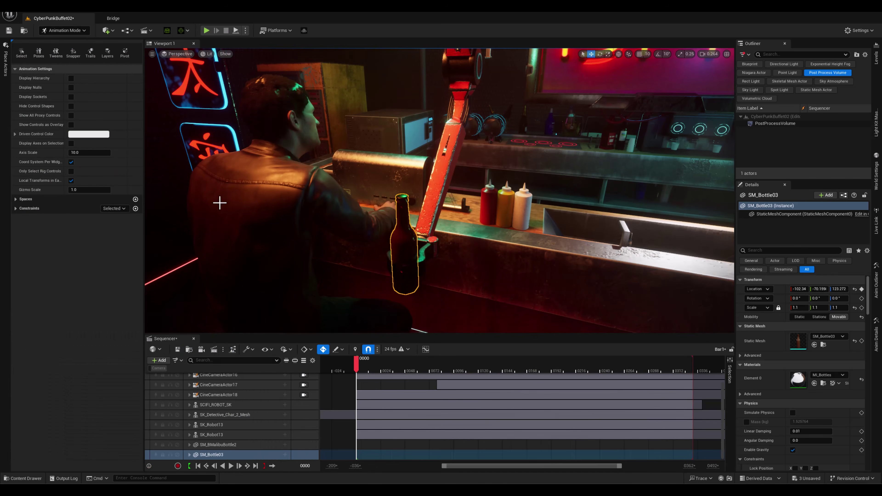
{"action": "left_click", "coordinate": [136, 209]}
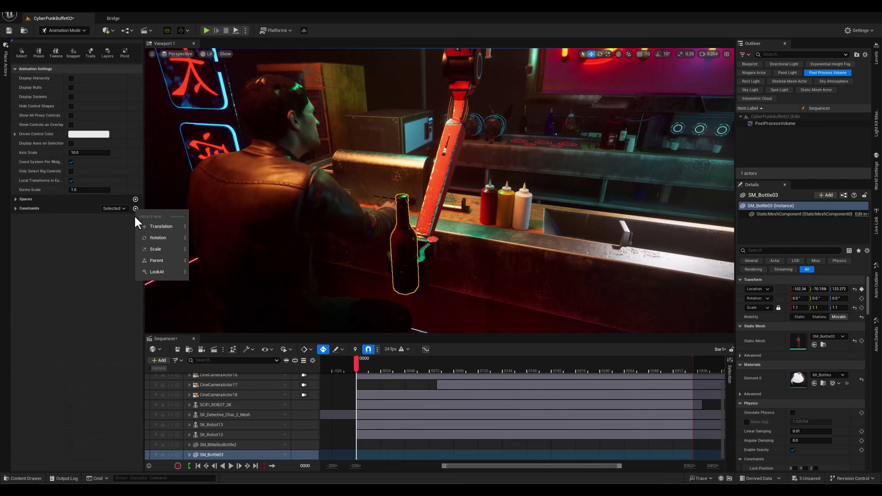
{"action": "left_click", "coordinate": [152, 227]}
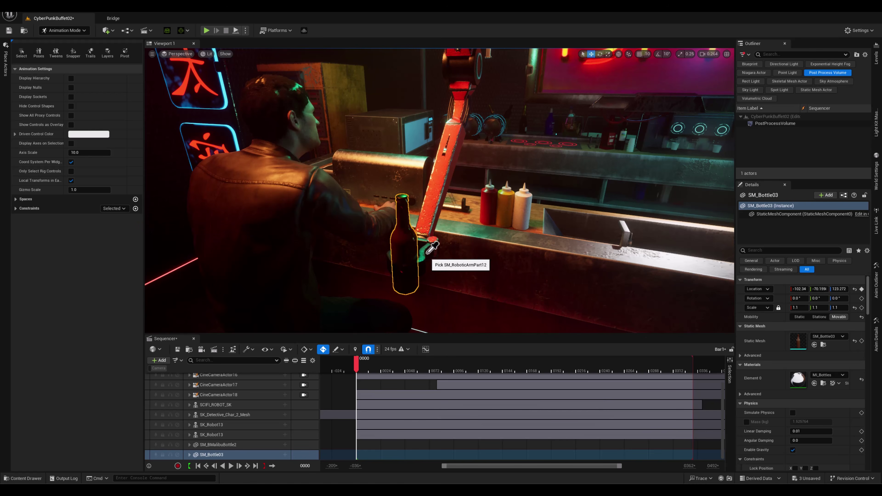
{"action": "left_click", "coordinate": [434, 239]}
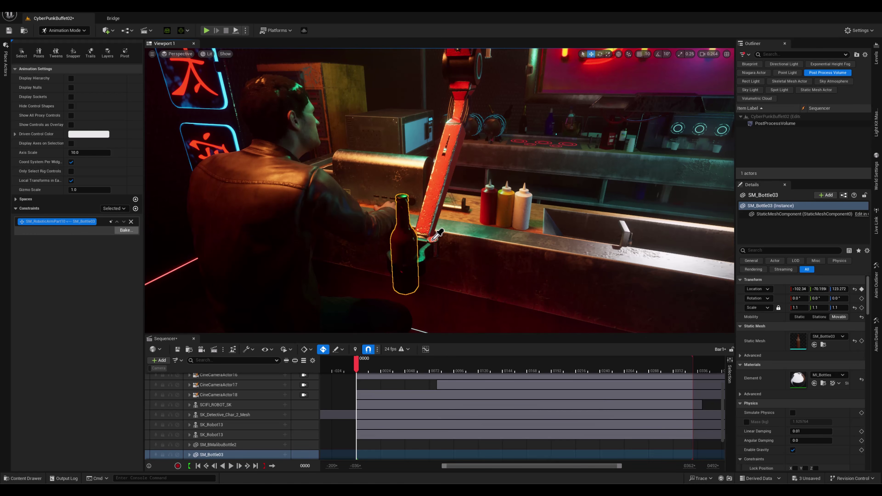
Select all robotic arm parts from the gripper up to the hanging cables and add them to the Bar1 sequence.
{"action": "scroll", "coordinate": [431, 240], "scroll_direction": "up", "scroll_amount": 5}
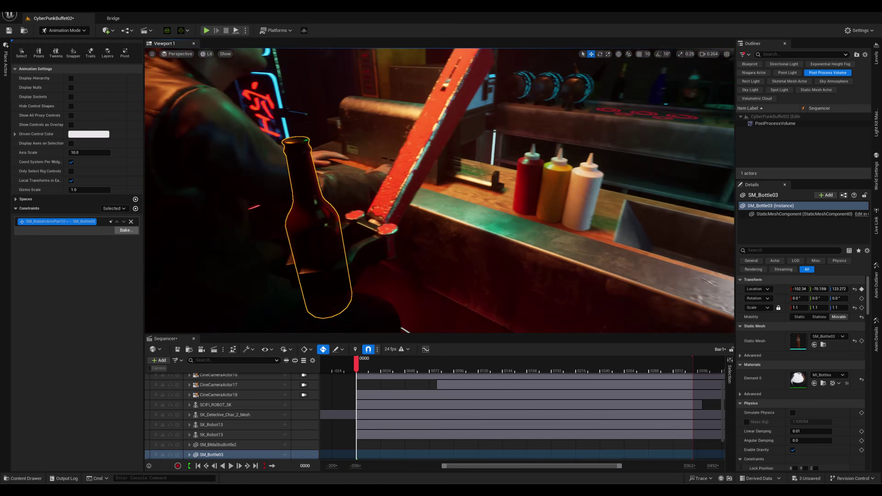
{"action": "left_click", "coordinate": [368, 255]}
{"action": "left_click_drag", "start_coordinate": [369, 256], "coordinate": [384, 270], "text": "alt"}
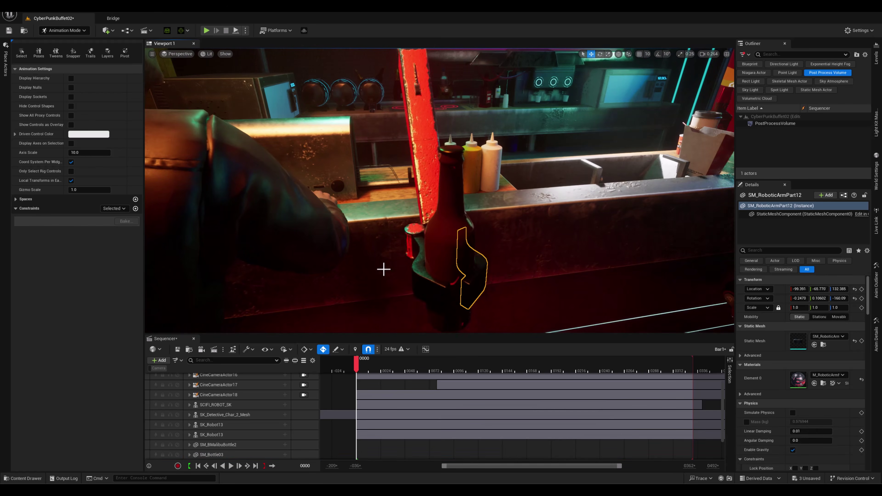
{"action": "left_click", "coordinate": [415, 261], "text": "ctrl"}
{"action": "left_click", "coordinate": [414, 228], "text": "ctrl"}
{"action": "left_click", "coordinate": [415, 210], "text": "ctrl"}
{"action": "key", "text": "f"}
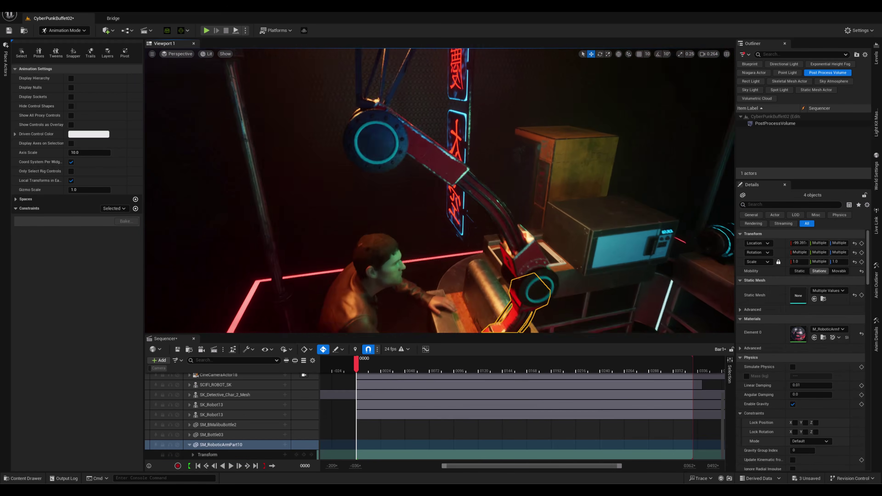
{"action": "left_click", "coordinate": [473, 188], "text": "ctrl"}
{"action": "left_click", "coordinate": [404, 144], "text": "ctrl"}
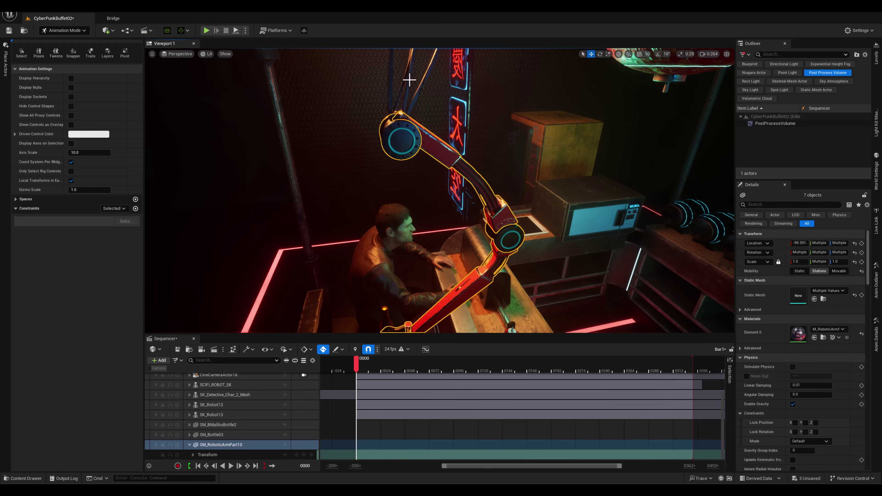
{"action": "left_click", "coordinate": [410, 80], "text": "ctrl"}
{"action": "right_click_drag", "start_coordinate": [410, 80], "coordinate": [419, 38]}
{"action": "left_click", "coordinate": [420, 95], "text": "ctrl"}
{"action": "right_click_drag", "start_coordinate": [420, 94], "coordinate": [431, 133]}
{"action": "left_click", "coordinate": [845, 73]}
{"action": "left_click_drag", "start_coordinate": [777, 130], "coordinate": [283, 403]}
Move the robotic arm tracks into a new folder named Mech and isolate that folder in the track list.
{"action": "right_click", "coordinate": [218, 387]}
{"action": "mouse_move", "coordinate": [268, 369]}
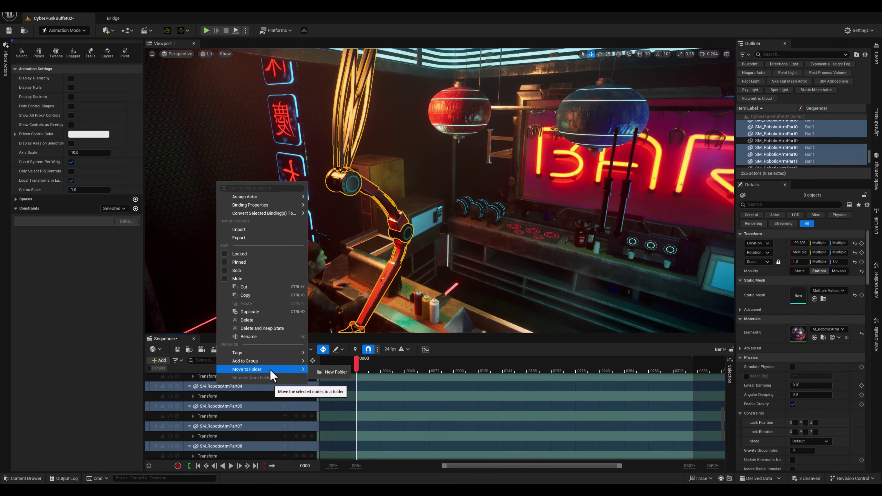
{"action": "left_click", "coordinate": [317, 374]}
{"action": "scroll", "coordinate": [236, 428], "scroll_direction": "up", "scroll_amount": 3}
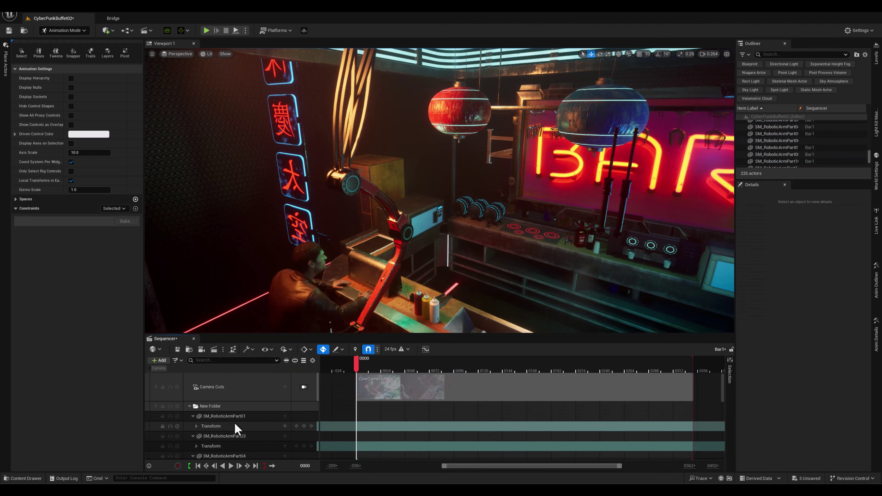
{"action": "left_click", "coordinate": [217, 407]}
{"action": "double_click", "coordinate": [217, 408]}
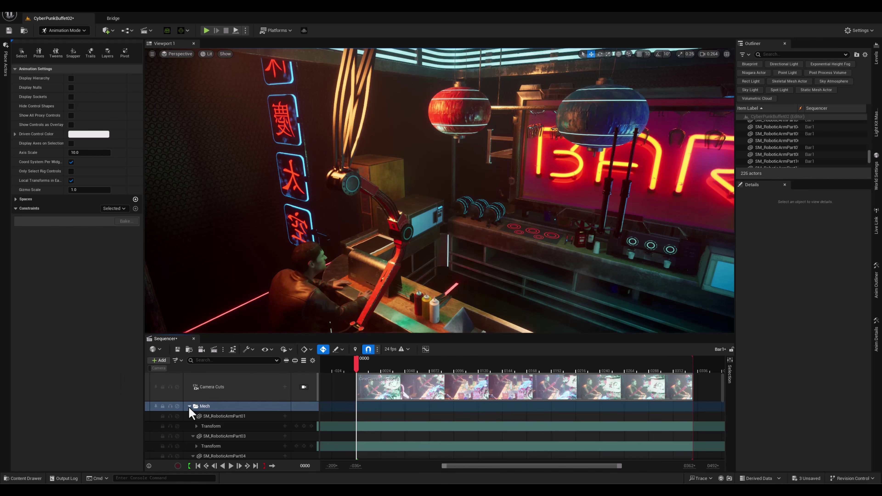
{"action": "left_click", "coordinate": [286, 361]}
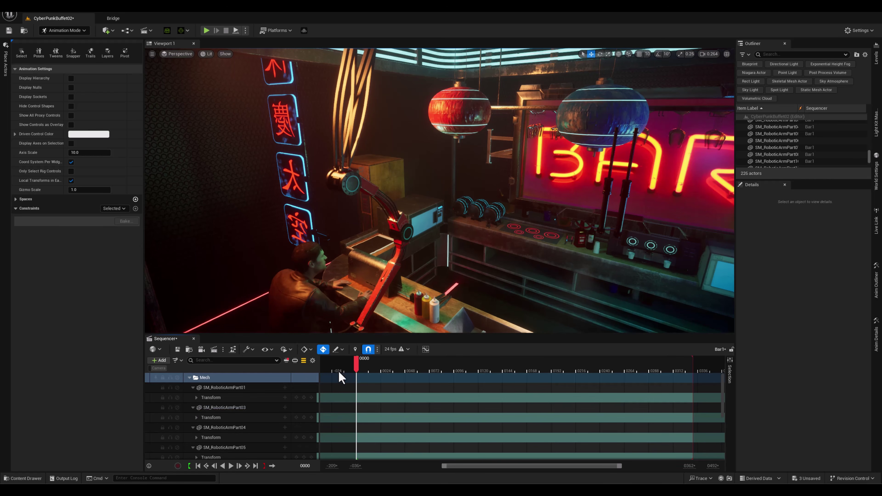
Dock the Outliner and Details panels to the sidebar to enlarge the viewport.
{"action": "right_click", "coordinate": [772, 46]}
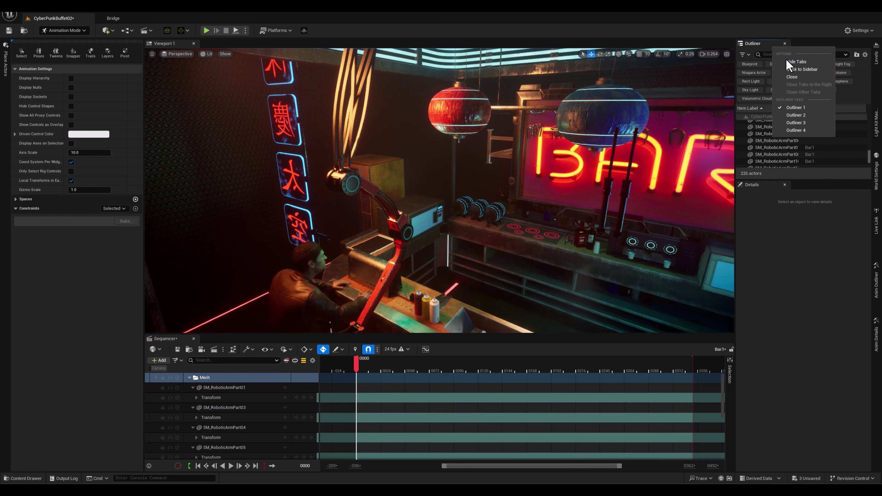
{"action": "left_click", "coordinate": [791, 69]}
{"action": "right_click", "coordinate": [773, 46]}
{"action": "left_click", "coordinate": [792, 69]}
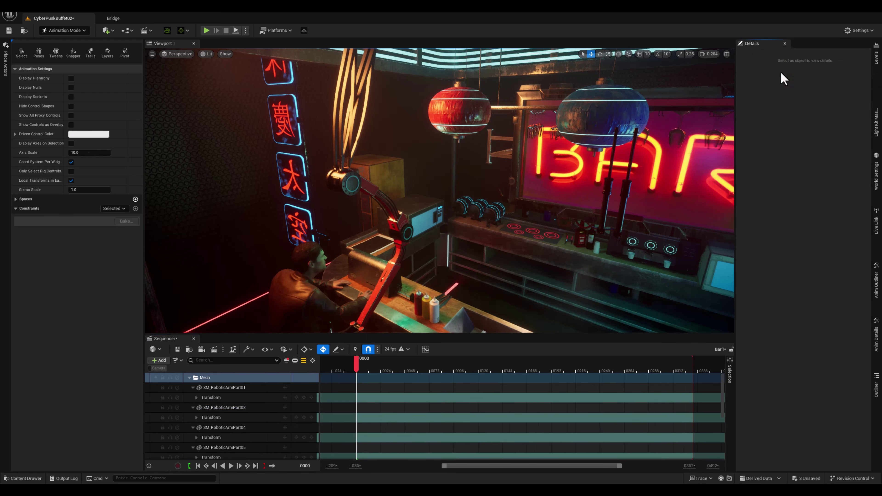
Select the Mech folder's tracks from SM_RoboticArmPart01 to SM_RoboticArmPart13 and key their transforms at frame 0.
{"action": "right_click_drag", "start_coordinate": [484, 263], "coordinate": [483, 286]}
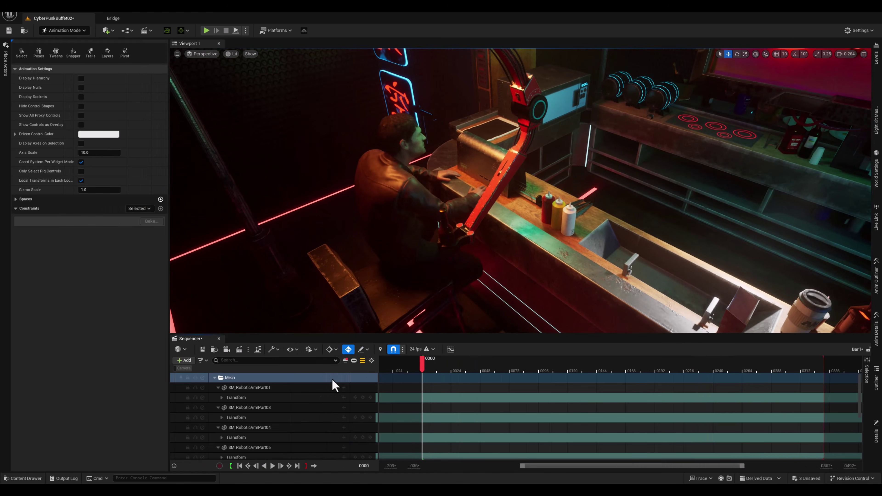
{"action": "mouse_move", "coordinate": [423, 293]}
{"action": "right_mouse_down"}
{"action": "mouse_move", "coordinate": [422, 276]}
{"action": "mouse_move", "coordinate": [425, 285]}
{"action": "right_mouse_up"}
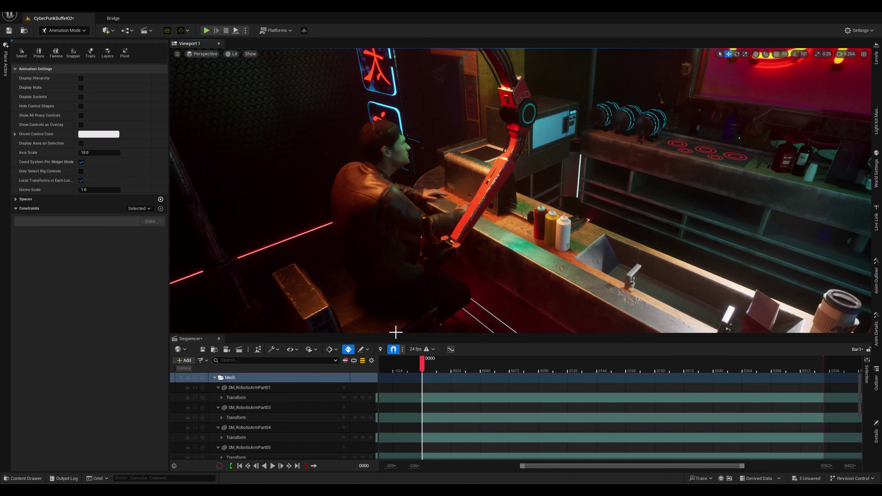
{"action": "left_click", "coordinate": [275, 388]}
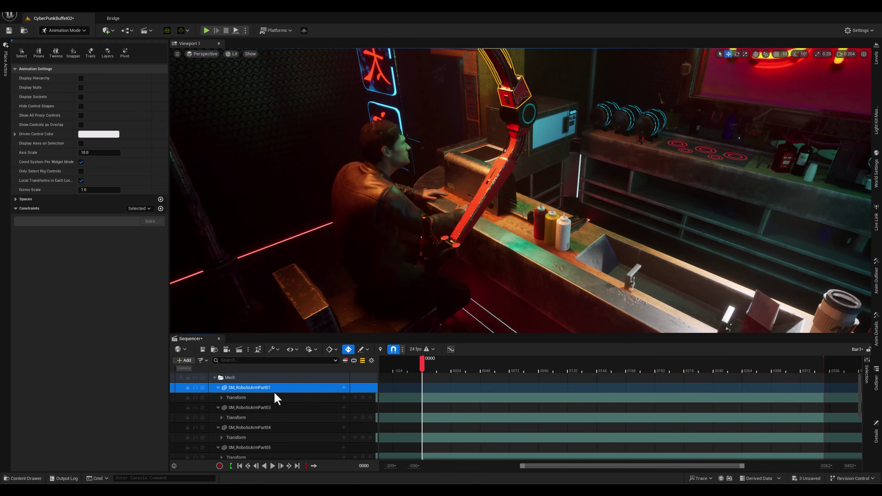
{"action": "scroll", "coordinate": [273, 410], "scroll_direction": "down", "scroll_amount": 5}
{"action": "left_click", "coordinate": [277, 444], "text": "shift"}
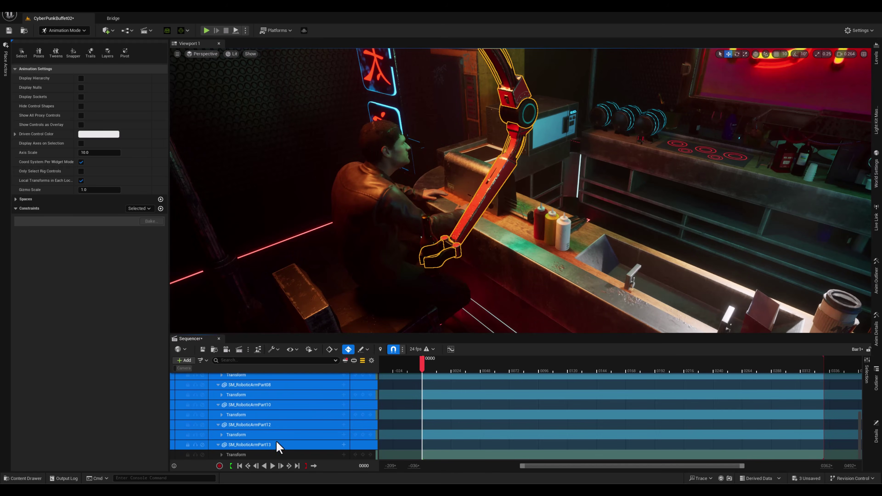
{"action": "mouse_move", "coordinate": [421, 282]}
{"action": "right_mouse_down"}
{"action": "mouse_move", "coordinate": [427, 256]}
{"action": "mouse_move", "coordinate": [423, 271]}
{"action": "right_mouse_up"}
{"action": "key", "text": "s"}
At frame 50, move the whole robotic arm along the bar counter to the nearest seated robot.
{"action": "left_click_drag", "start_coordinate": [431, 372], "coordinate": [483, 371]}
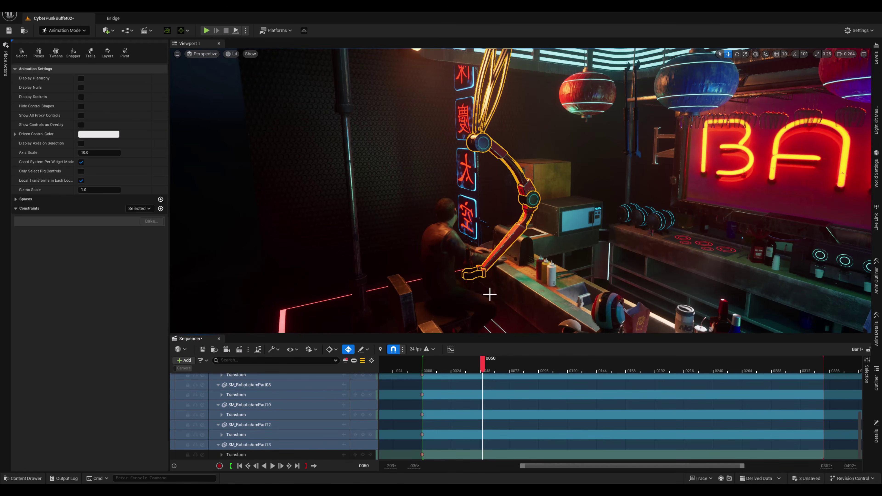
{"action": "right_click_drag", "start_coordinate": [488, 292], "coordinate": [511, 260]}
{"action": "key", "text": "g"}
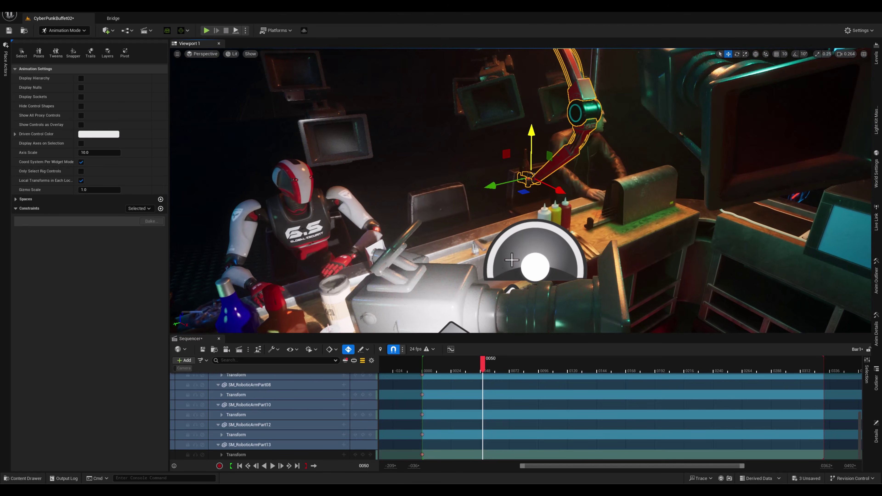
{"action": "left_click_drag", "start_coordinate": [499, 182], "coordinate": [239, 224]}
{"action": "right_click_drag", "start_coordinate": [240, 224], "coordinate": [501, 378]}
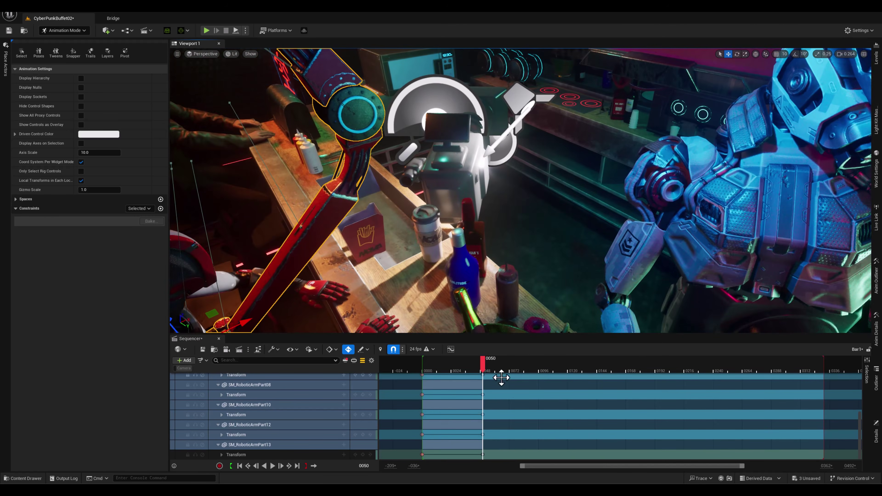
Play back the robotic arm's movement along the counter from frame 0.
{"action": "left_click_drag", "start_coordinate": [481, 360], "coordinate": [378, 372]}
{"action": "right_click_drag", "start_coordinate": [380, 252], "coordinate": [323, 252]}
{"action": "key", "text": "space"}
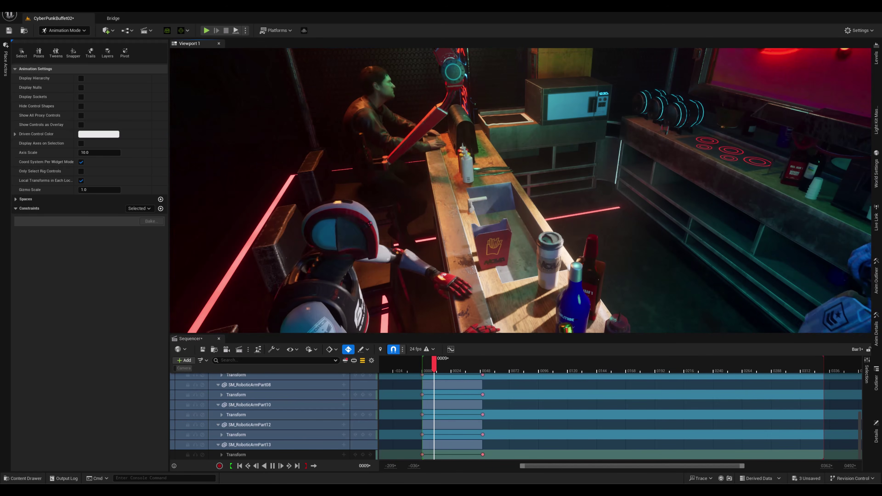
{"action": "key", "text": "space"}
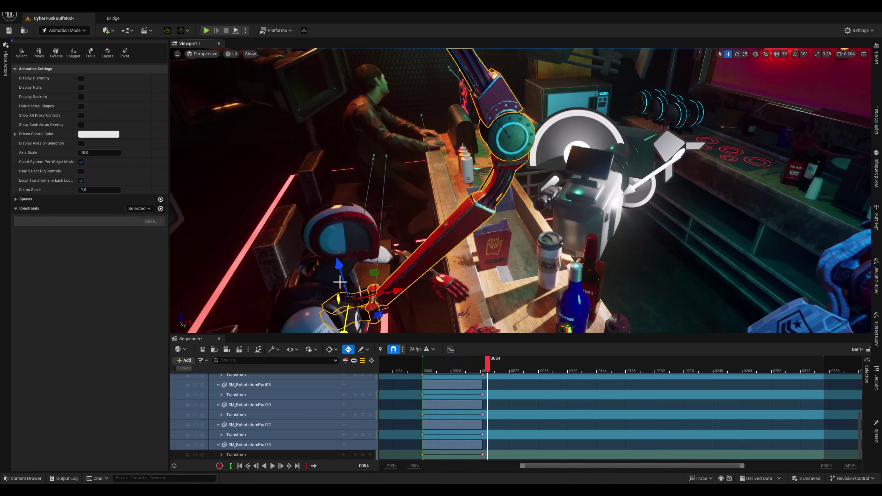
Clear the arm selection, hide the seated robot overlapping the gripper, and return the playhead to frame 50.
{"action": "key", "text": "Escape"}
{"action": "key", "text": "h"}
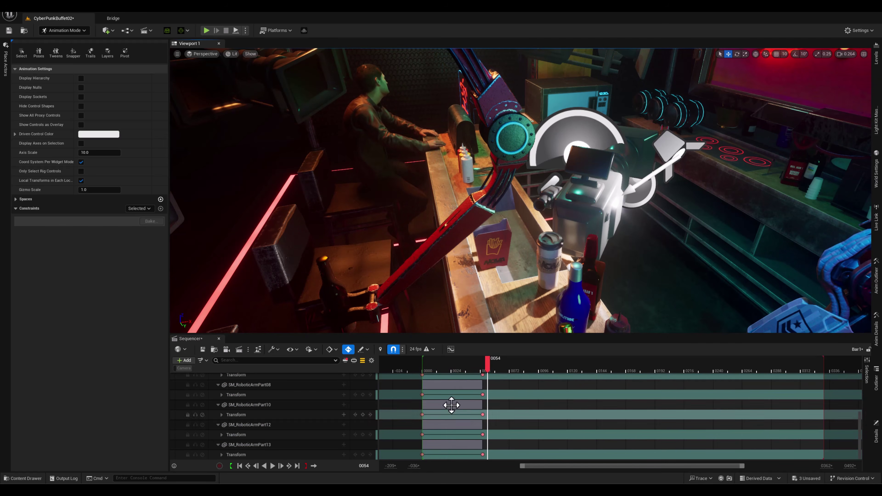
{"action": "mouse_move", "coordinate": [491, 369]}
{"action": "left_mouse_down"}
{"action": "mouse_move", "coordinate": [423, 379]}
{"action": "mouse_move", "coordinate": [429, 364]}
{"action": "mouse_move", "coordinate": [489, 369]}
{"action": "left_mouse_up"}
{"action": "right_click_drag", "start_coordinate": [456, 301], "coordinate": [444, 316]}
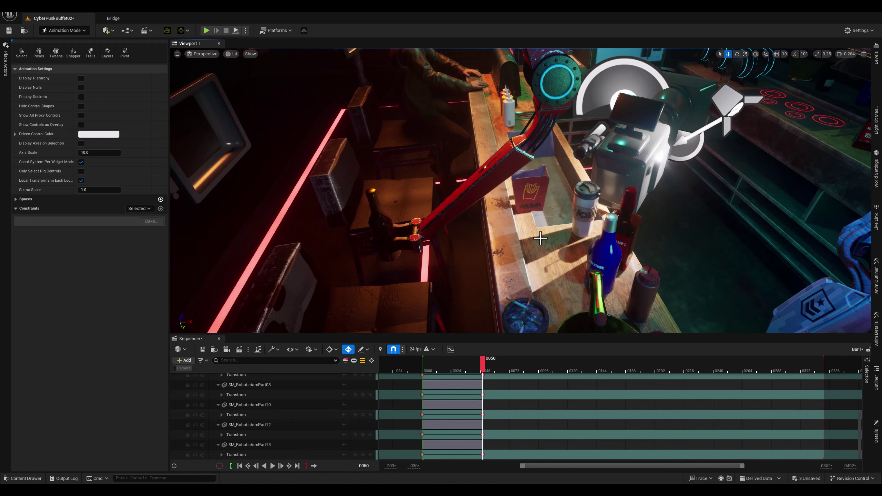
{"action": "right_click_drag", "start_coordinate": [540, 239], "coordinate": [516, 192]}
{"action": "right_click_drag", "start_coordinate": [556, 237], "coordinate": [559, 252]}
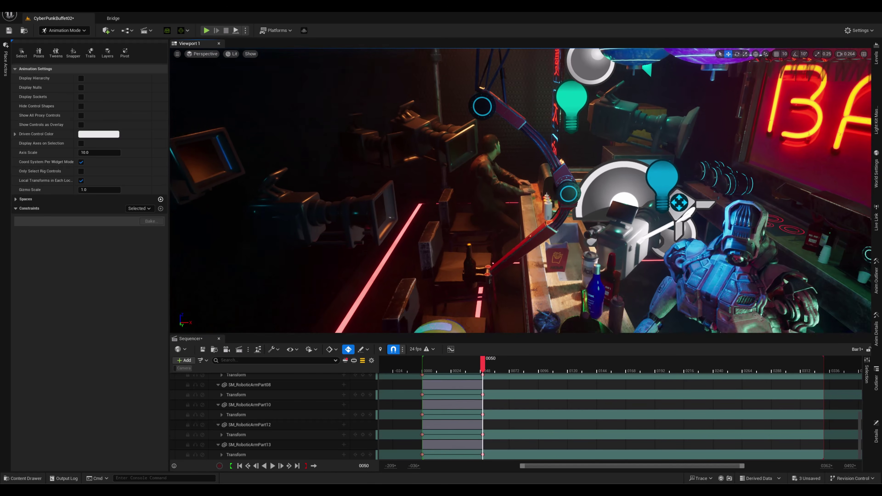
{"action": "right_click_drag", "start_coordinate": [515, 191], "coordinate": [509, 139]}
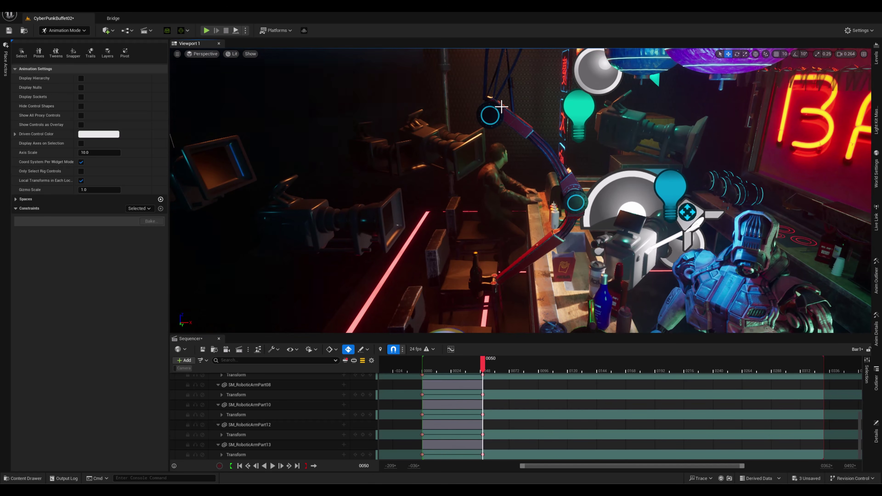
Select the arm segments SM_RoboticArmPart05 and SM_RoboticArmPart08 together with the gripper parts SM_RoboticArmPart10, 12 and 13 at frame 50.
{"action": "left_click", "coordinate": [529, 241]}
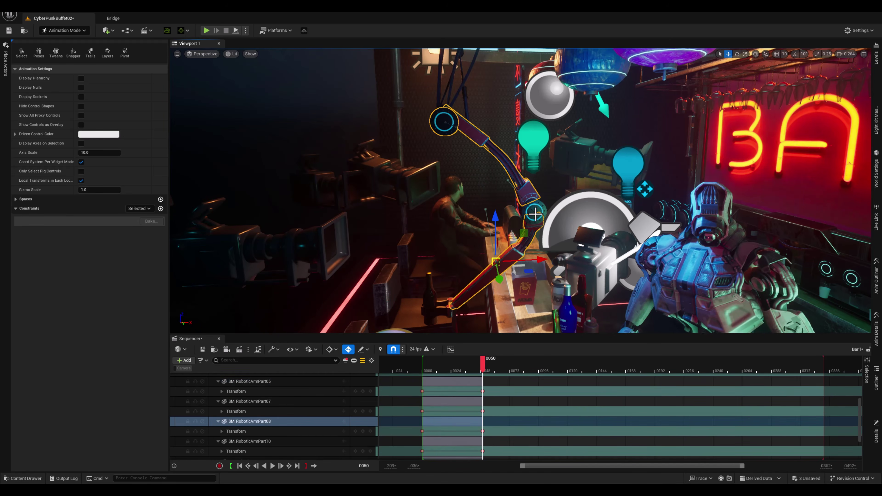
{"action": "left_click", "coordinate": [536, 214]}
{"action": "left_click", "coordinate": [522, 247], "text": "shift"}
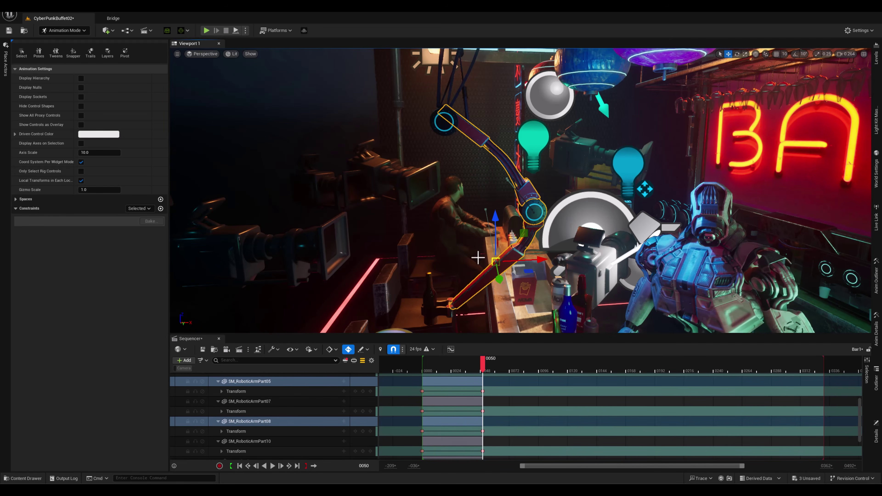
{"action": "right_click_drag", "start_coordinate": [522, 247], "coordinate": [503, 296]}
{"action": "left_click", "coordinate": [492, 193], "text": "shift"}
{"action": "left_click", "coordinate": [475, 189], "text": "shift"}
{"action": "left_click", "coordinate": [478, 170], "text": "shift"}
{"action": "right_click_drag", "start_coordinate": [473, 183], "coordinate": [496, 149]}
{"action": "right_click_drag", "start_coordinate": [243, 153], "coordinate": [244, 128]}
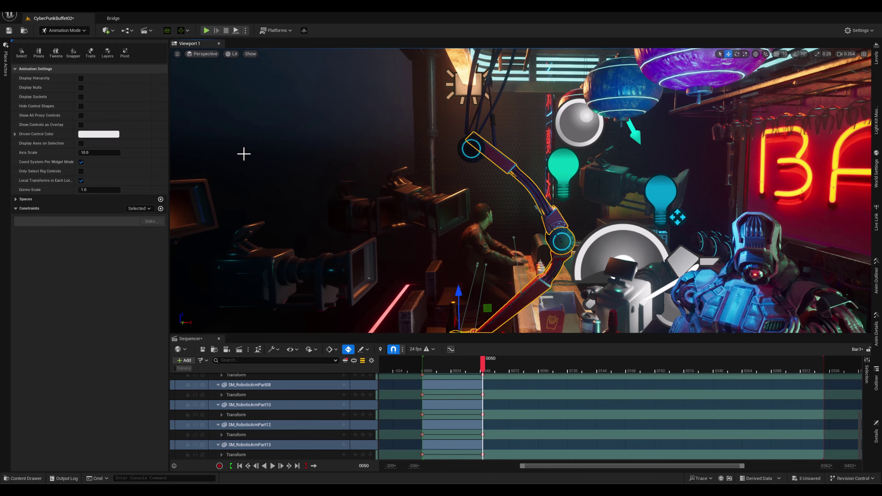
Create a temporary pivot for the selected arm parts, switch its coordinate system, and position the pivot on the shoulder joint.
{"action": "left_click", "coordinate": [125, 55]}
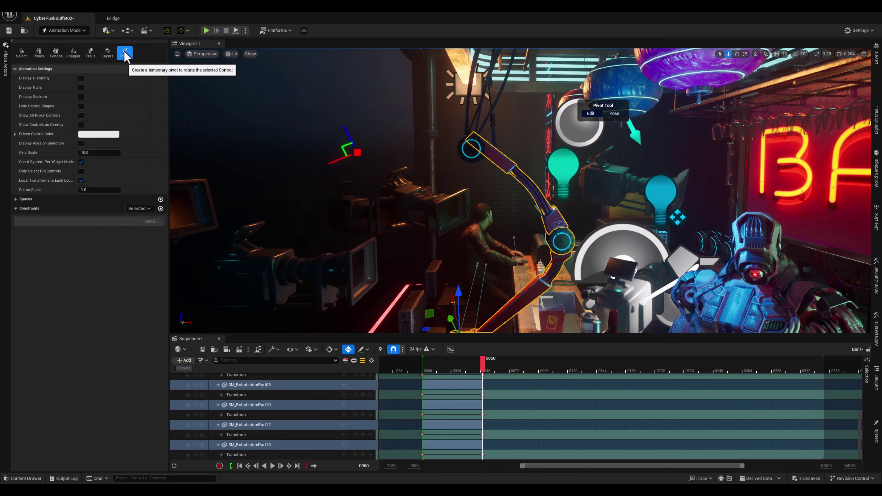
{"action": "left_click_drag", "start_coordinate": [611, 108], "coordinate": [603, 113]}
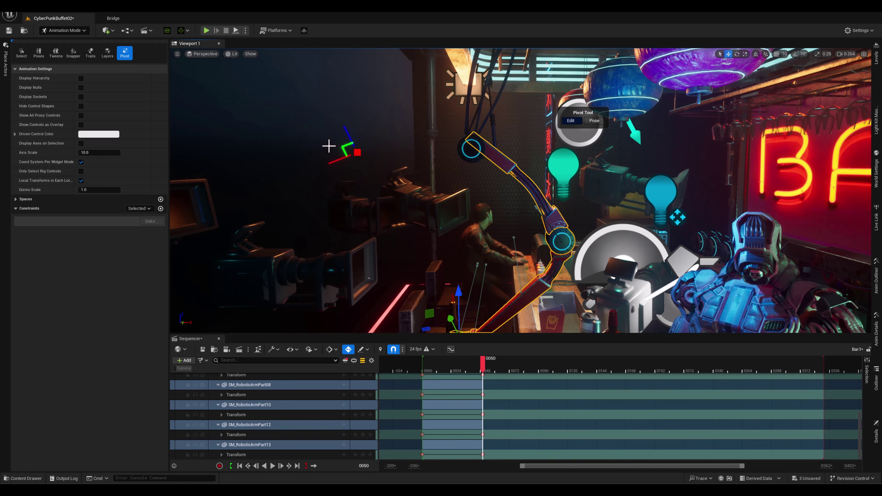
{"action": "right_click_drag", "start_coordinate": [456, 229], "coordinate": [459, 247]}
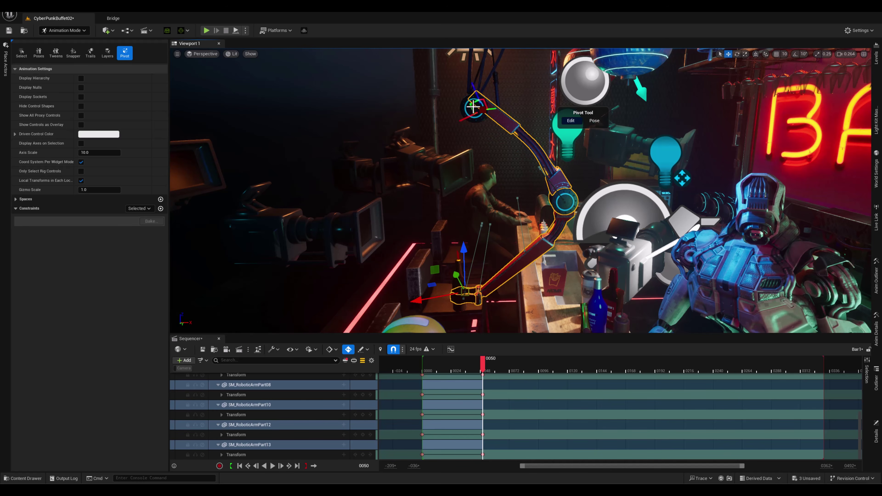
{"action": "left_click", "coordinate": [756, 54]}
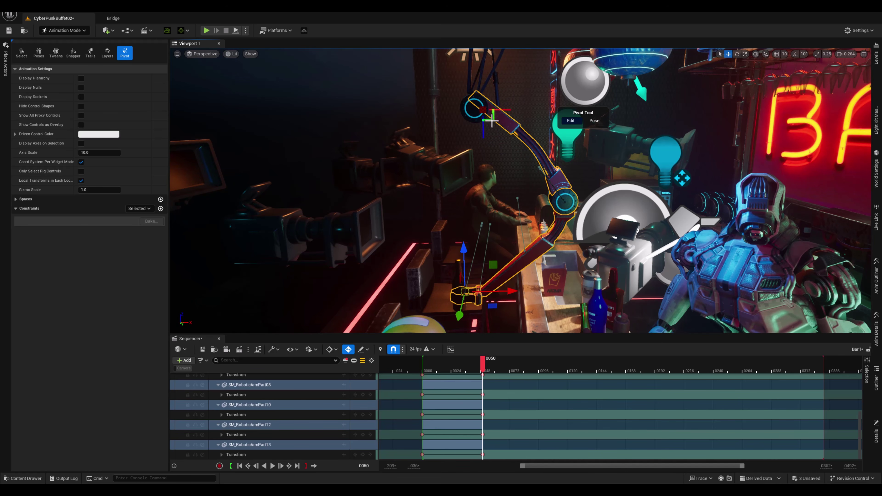
{"action": "right_click_drag", "start_coordinate": [483, 116], "coordinate": [573, 157]}
{"action": "right_click_drag", "start_coordinate": [462, 136], "coordinate": [412, 131]}
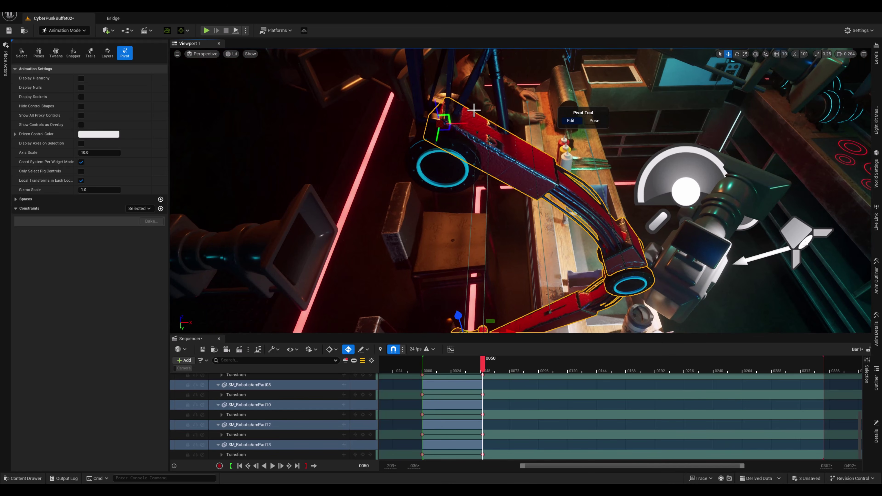
{"action": "right_click_drag", "start_coordinate": [473, 110], "coordinate": [585, 124]}
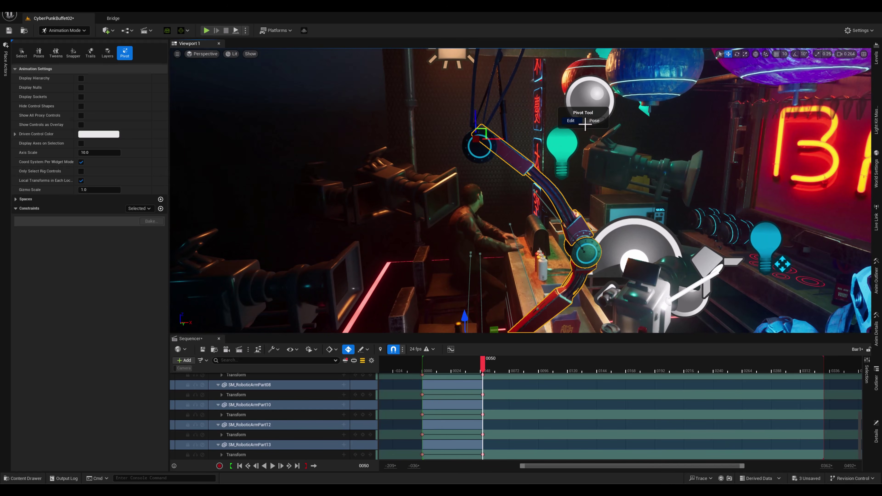
In Pose mode, rotate the arm upward about the shoulder pivot at frame 50 so the gripper and bottle swing over the bar counter.
{"action": "left_click", "coordinate": [593, 120]}
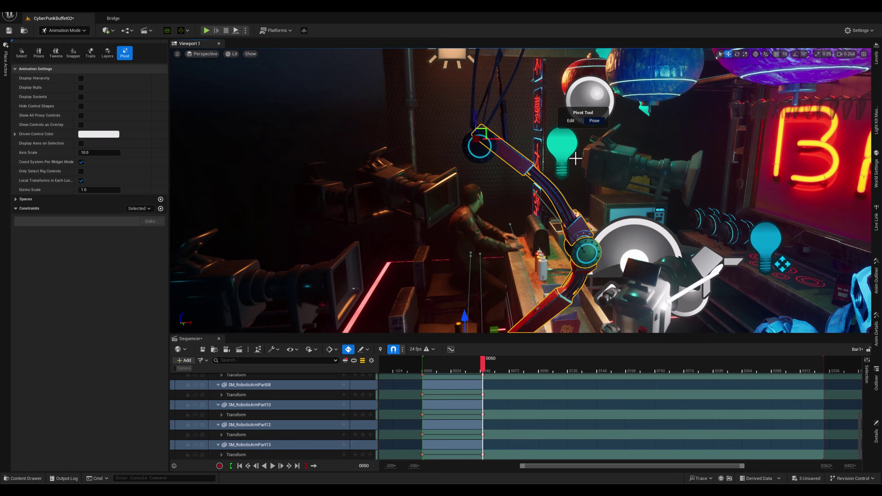
{"action": "mouse_move", "coordinate": [667, 101]}
{"action": "right_mouse_down"}
{"action": "mouse_move", "coordinate": [636, 120]}
{"action": "mouse_move", "coordinate": [667, 100]}
{"action": "right_mouse_up"}
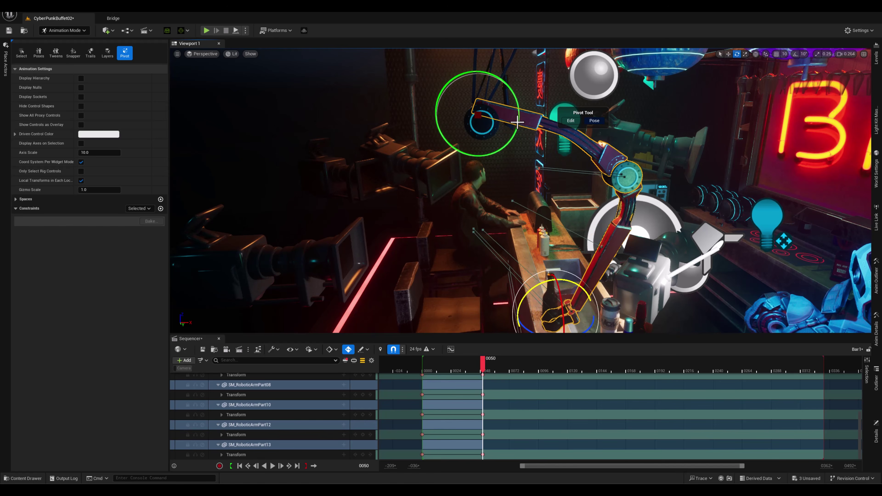
{"action": "left_click_drag", "start_coordinate": [517, 118], "coordinate": [517, 115]}
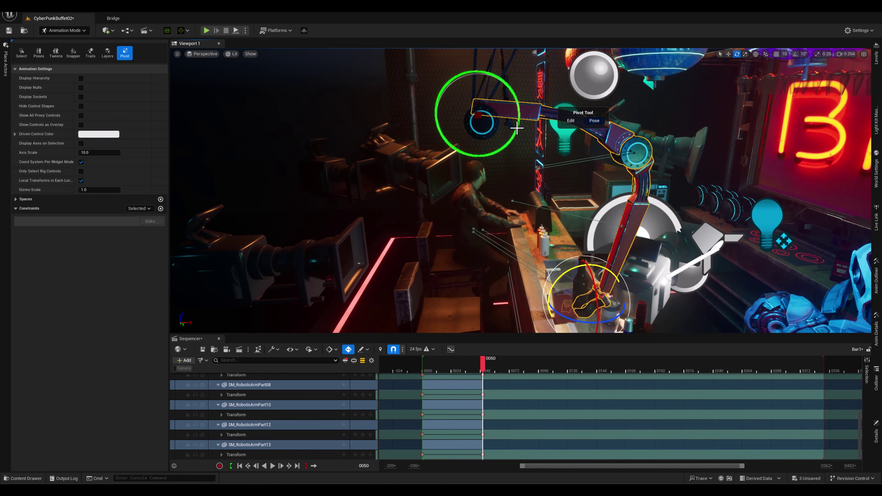
{"action": "right_click_drag", "start_coordinate": [518, 115], "coordinate": [521, 158]}
{"action": "mouse_move", "coordinate": [482, 365]}
{"action": "left_mouse_down"}
{"action": "mouse_move", "coordinate": [410, 371]}
{"action": "mouse_move", "coordinate": [483, 377]}
{"action": "left_mouse_up"}
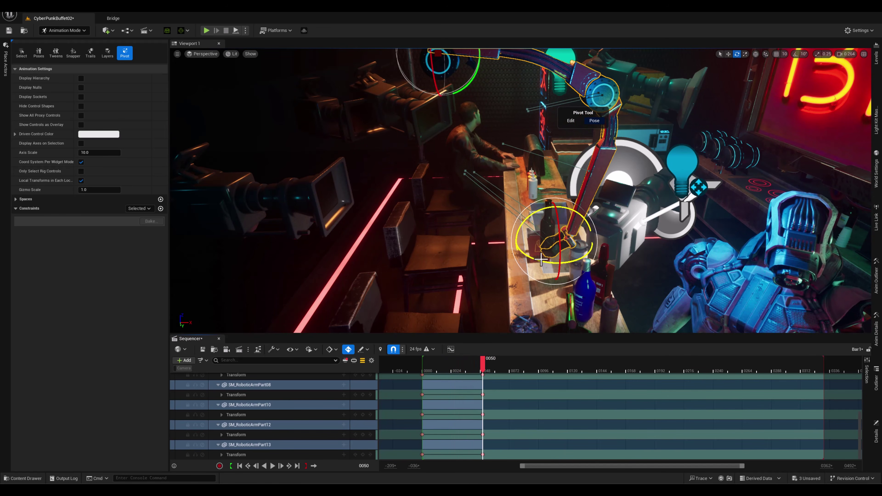
Rotate the gripper parts SM_RoboticArmPart10, 12 and 13 at frame 50 until the gripper lies level around the upright bottle.
{"action": "right_click_drag", "start_coordinate": [597, 224], "coordinate": [609, 237]}
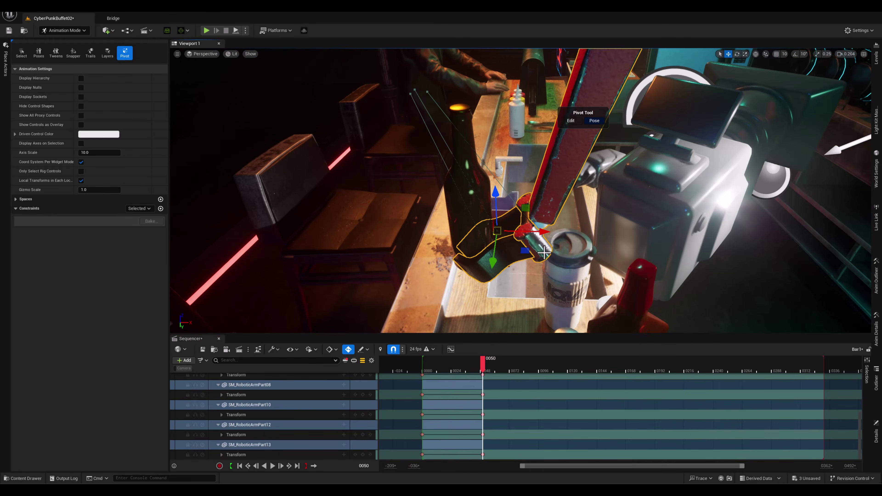
{"action": "left_click", "coordinate": [535, 239]}
{"action": "left_click", "coordinate": [506, 251], "text": "shift"}
{"action": "right_click_drag", "start_coordinate": [505, 251], "coordinate": [516, 195]}
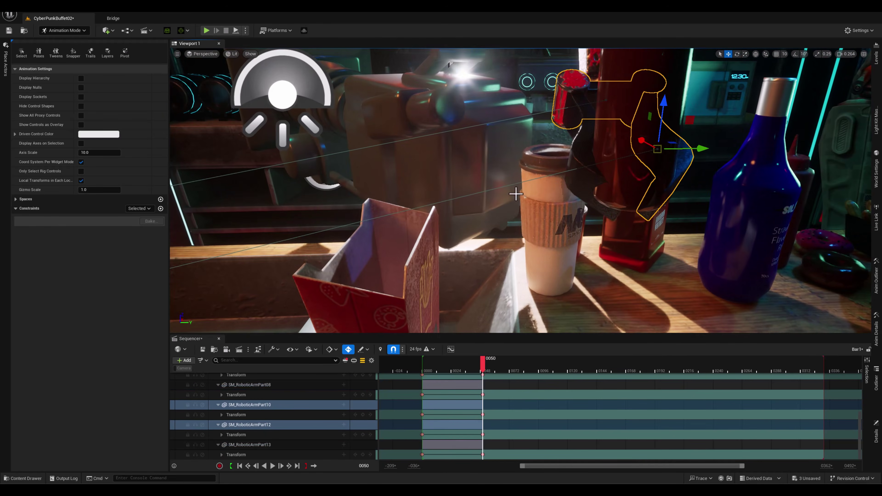
{"action": "left_click", "coordinate": [577, 184]}
{"action": "left_click", "coordinate": [682, 179], "text": "shift"}
{"action": "left_click", "coordinate": [687, 163]}
{"action": "left_click", "coordinate": [598, 179], "text": "shift"}
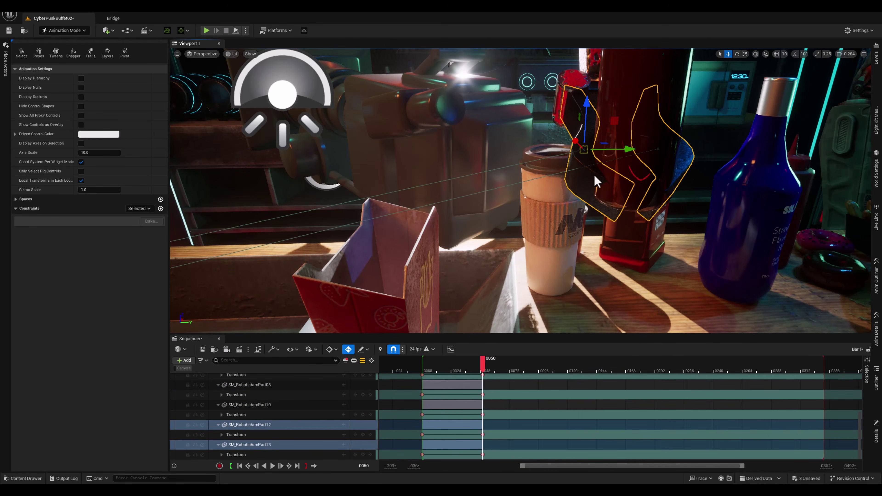
{"action": "right_click_drag", "start_coordinate": [597, 179], "coordinate": [615, 138]}
{"action": "left_click", "coordinate": [606, 170], "text": "shift"}
{"action": "right_click_drag", "start_coordinate": [606, 169], "coordinate": [594, 153]}
{"action": "key", "text": "e"}
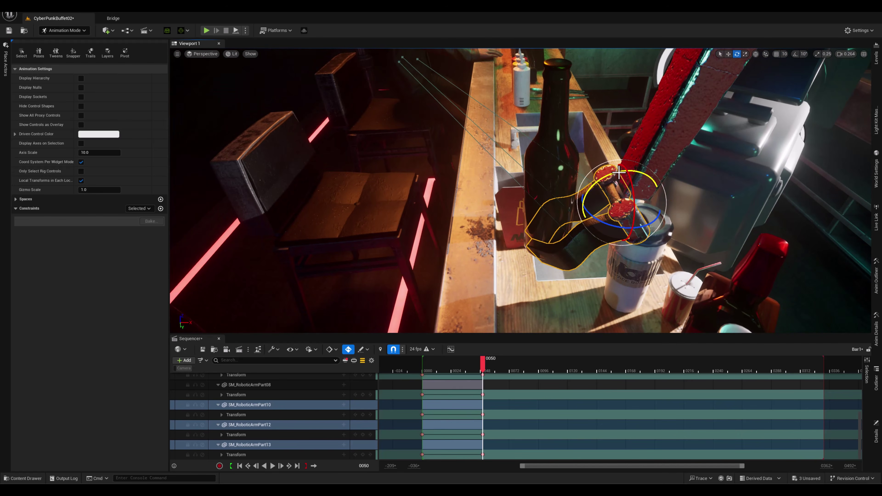
{"action": "left_click_drag", "start_coordinate": [621, 172], "coordinate": [652, 169]}
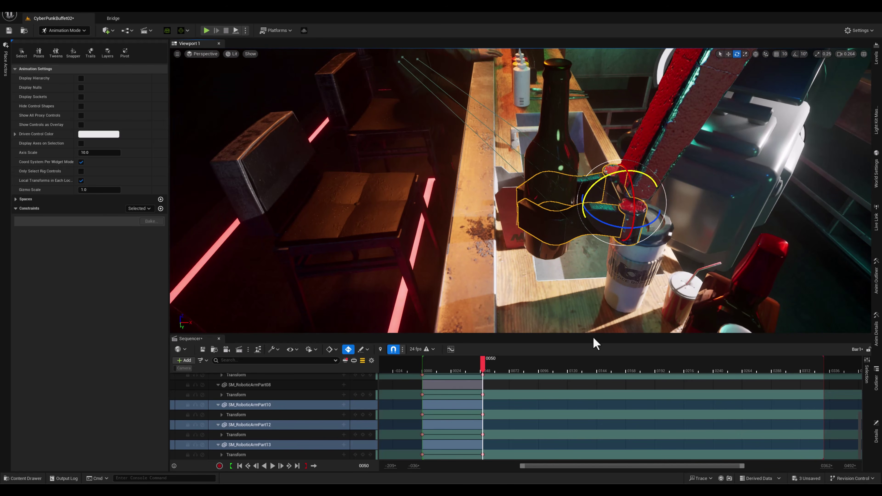
Go to frame 87 and reselect the upper arm, forearm and gripper parts of the robotic arm.
{"action": "left_click_drag", "start_coordinate": [482, 362], "coordinate": [528, 365]}
{"action": "left_click", "coordinate": [566, 130]}
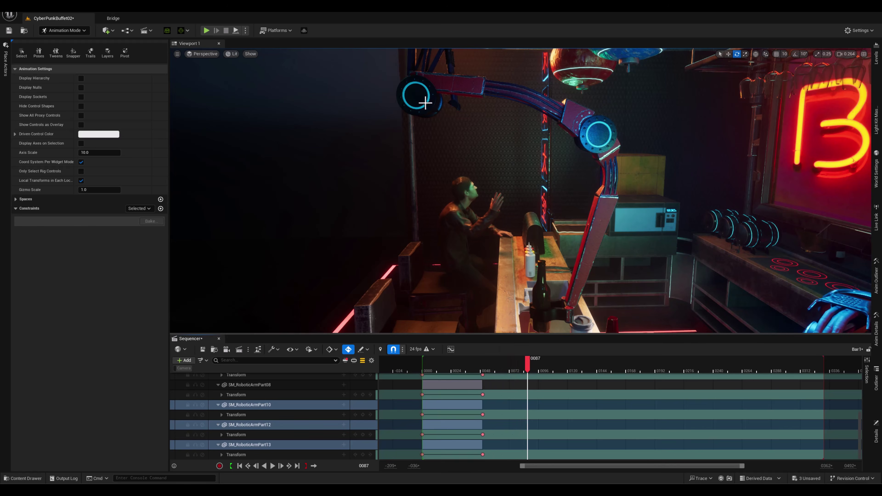
{"action": "left_click", "coordinate": [609, 173], "text": "ctrl"}
{"action": "left_click", "coordinate": [599, 135], "text": "ctrl"}
{"action": "mouse_move", "coordinate": [599, 139]}
{"action": "right_mouse_down"}
{"action": "mouse_move", "coordinate": [590, 223]}
{"action": "mouse_move", "coordinate": [587, 132]}
{"action": "right_mouse_up"}
{"action": "key", "text": "w"}
{"action": "left_click", "coordinate": [638, 243], "text": "ctrl"}
{"action": "left_click", "coordinate": [652, 231], "text": "ctrl"}
{"action": "left_click", "coordinate": [589, 201], "text": "ctrl"}
{"action": "key", "text": "s"}
Create a temporary pivot for the selected arm at frame 87 and place it on the shoulder joint.
{"action": "left_click", "coordinate": [127, 56]}
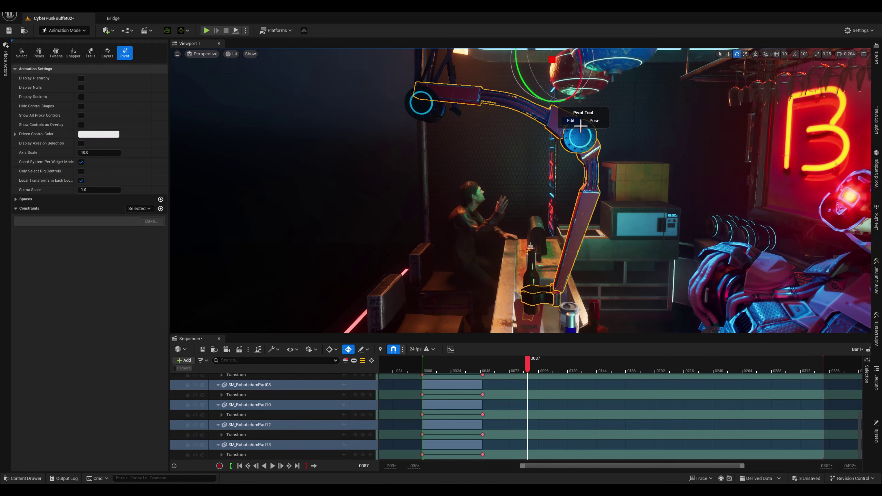
{"action": "key", "text": "Escape"}
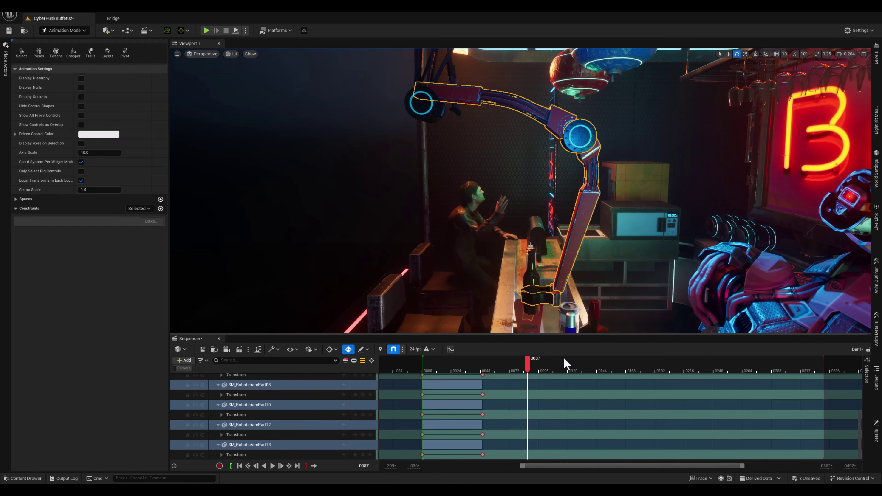
{"action": "left_click", "coordinate": [122, 56]}
{"action": "key", "text": "s"}
{"action": "right_click_drag", "start_coordinate": [587, 136], "coordinate": [596, 81]}
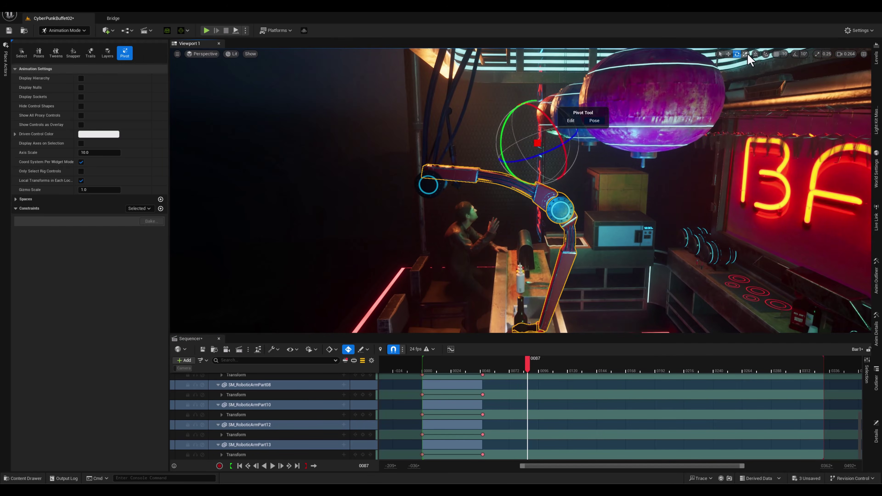
{"action": "mouse_move", "coordinate": [524, 145]}
{"action": "left_mouse_down"}
{"action": "mouse_move", "coordinate": [472, 148]}
{"action": "mouse_move", "coordinate": [532, 134]}
{"action": "left_mouse_up"}
{"action": "key", "text": "ctrl+z"}
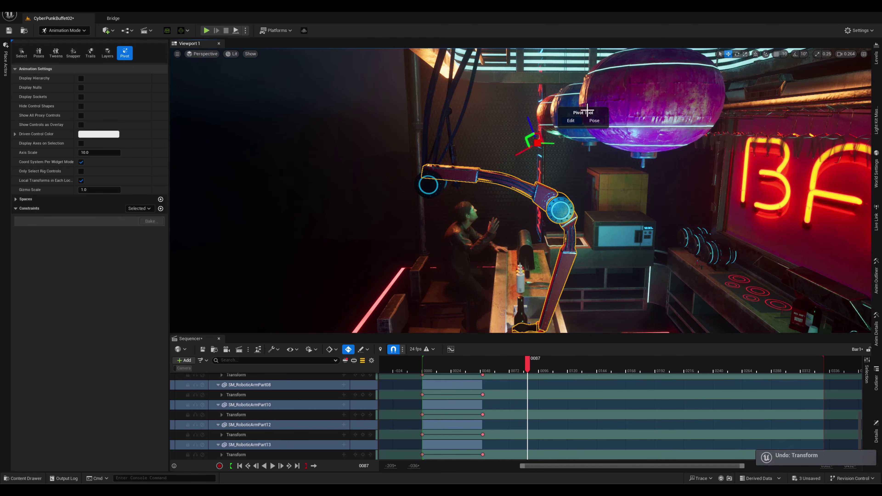
{"action": "key", "text": "e"}
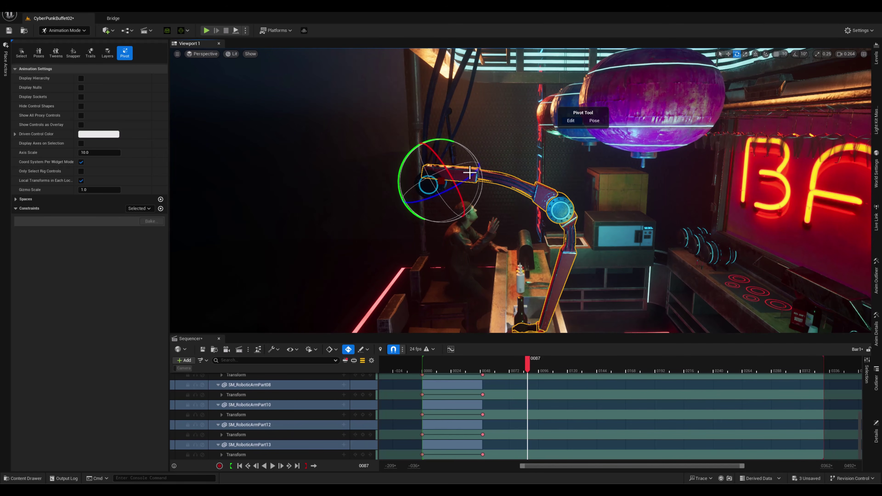
{"action": "left_click", "coordinate": [755, 54]}
Rotate the arm downward about the shoulder pivot at frame 87 in Pose mode, and play back the motion from around frame 50.
{"action": "left_click", "coordinate": [592, 120]}
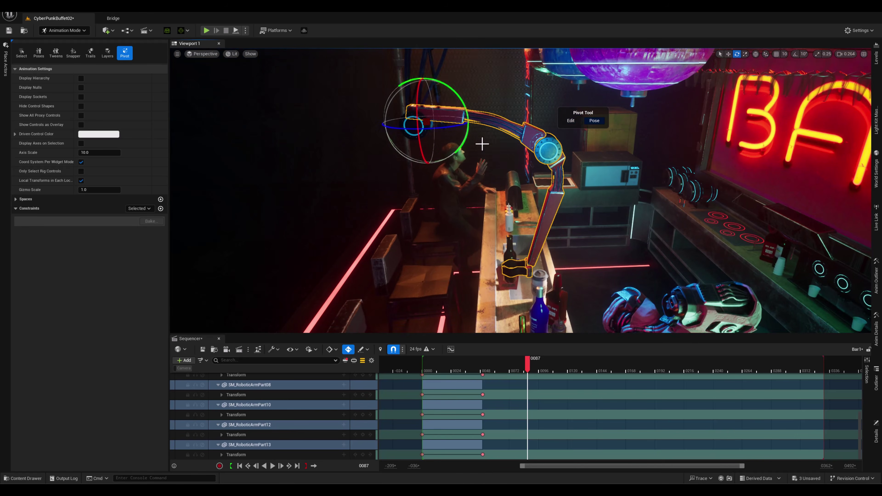
{"action": "left_click_drag", "start_coordinate": [481, 142], "coordinate": [468, 118]}
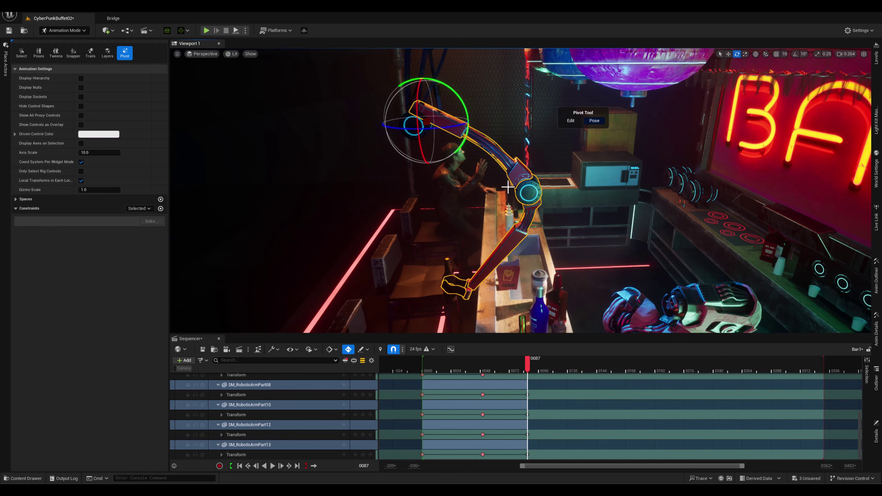
{"action": "left_click", "coordinate": [487, 372]}
{"action": "key", "text": "space"}
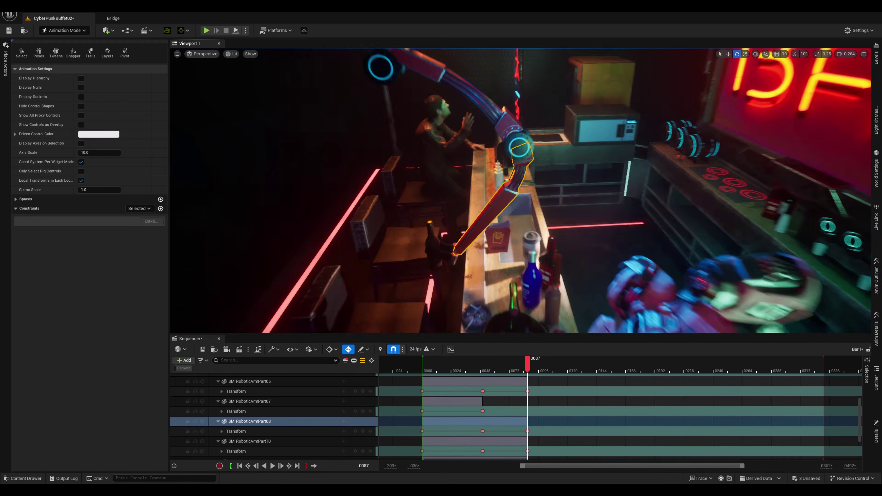
Select the forearm SM_RoboticArmPart08 with the gripper parts SM_RoboticArmPart10, 12 and 13 at frame 87.
{"action": "right_click_drag", "start_coordinate": [493, 243], "coordinate": [477, 257]}
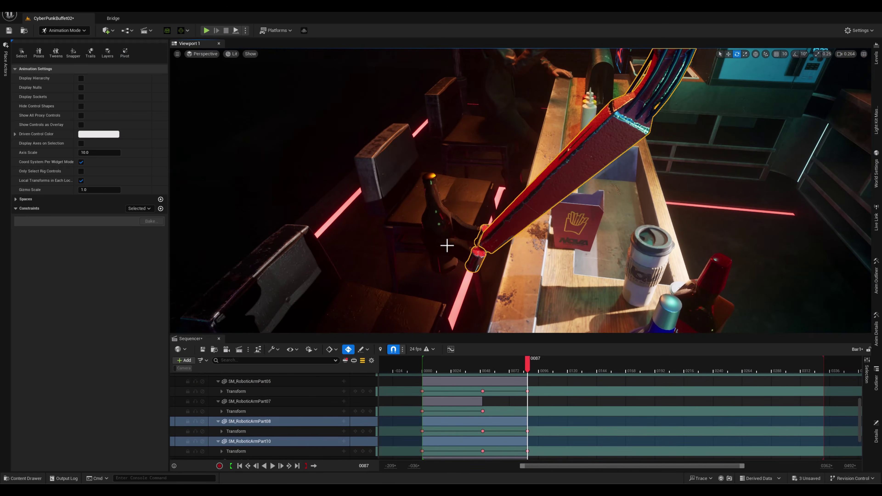
{"action": "left_click_drag", "start_coordinate": [447, 245], "coordinate": [742, 250], "text": "alt"}
{"action": "left_click", "coordinate": [582, 240], "text": "shift"}
{"action": "left_click_drag", "start_coordinate": [582, 240], "coordinate": [277, 70], "text": "alt"}
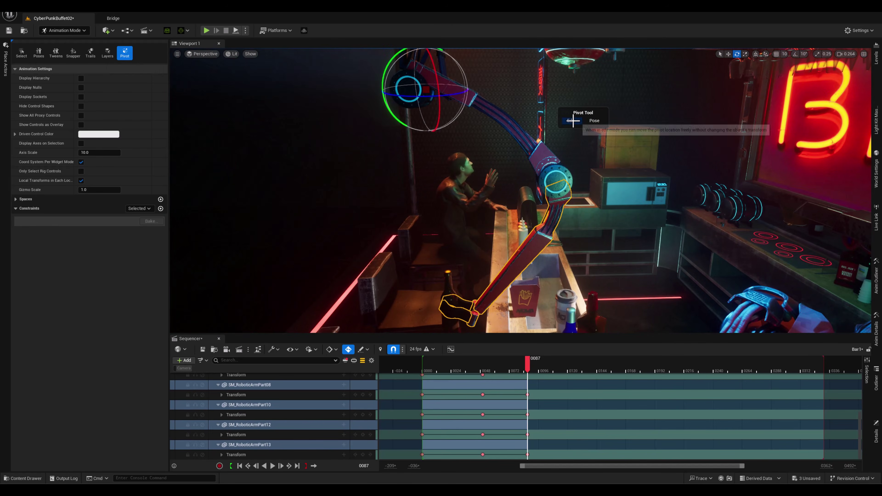
Move the pivot to the elbow joint and rotate the forearm and gripper about it so the bottle comes back over the counter.
{"action": "left_click", "coordinate": [572, 121]}
{"action": "left_click_drag", "start_coordinate": [575, 222], "coordinate": [549, 170], "text": "alt"}
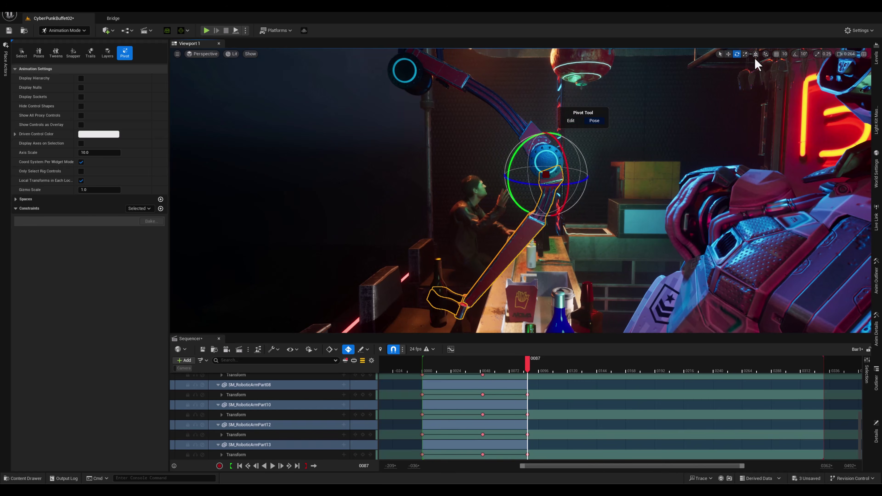
{"action": "right_click_drag", "start_coordinate": [546, 121], "coordinate": [548, 153]}
{"action": "right_click_drag", "start_coordinate": [500, 91], "coordinate": [500, 84]}
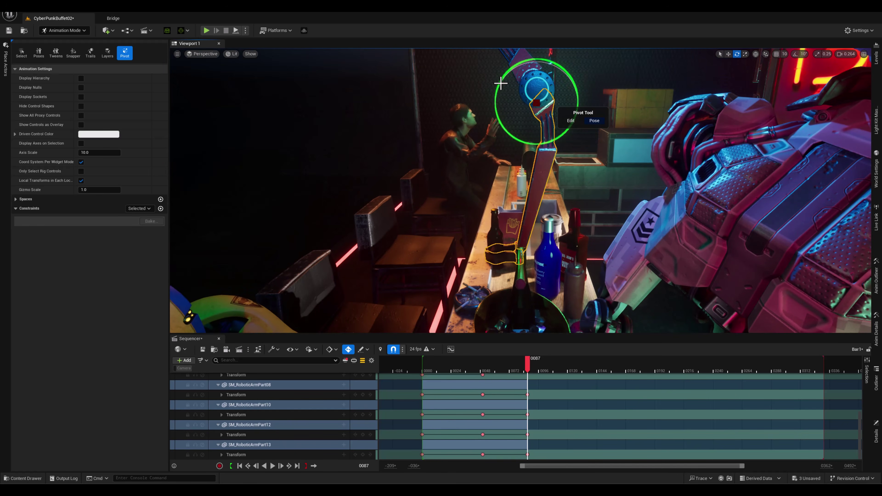
Play back the arm lowering the bottle from around frame 50, and replay the whole movement from frame 0.
{"action": "left_click_drag", "start_coordinate": [527, 372], "coordinate": [483, 371]}
{"action": "key", "text": "space"}
{"action": "right_click_drag", "start_coordinate": [557, 260], "coordinate": [553, 226]}
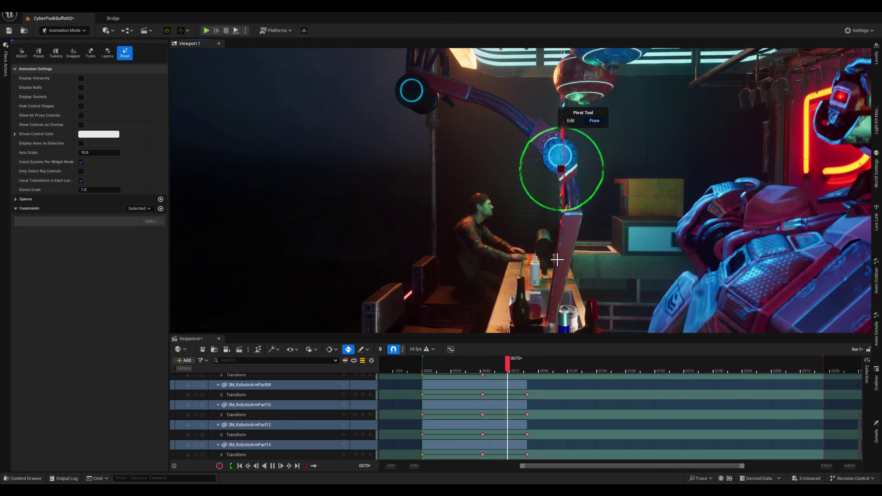
{"action": "left_click_drag", "start_coordinate": [521, 364], "coordinate": [475, 364]}
{"action": "right_click_drag", "start_coordinate": [553, 226], "coordinate": [547, 259]}
{"action": "key", "text": "space"}
{"action": "key", "text": "space"}
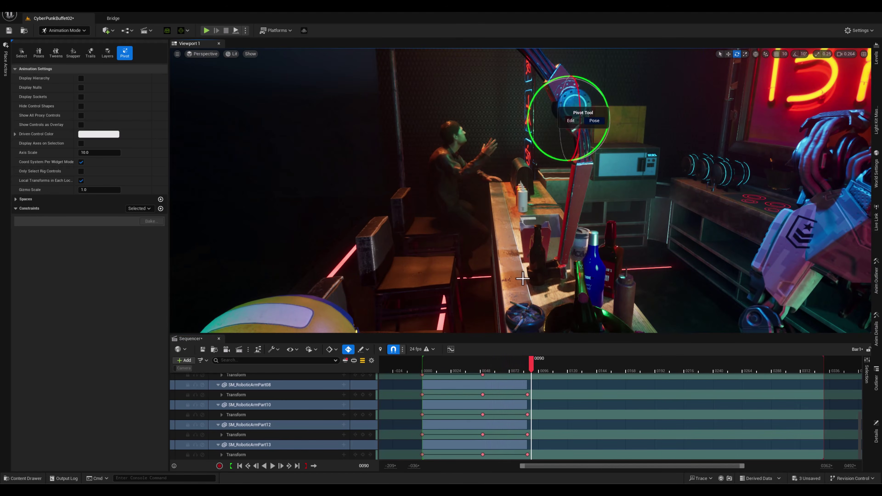
{"action": "left_click_drag", "start_coordinate": [522, 363], "coordinate": [423, 365]}
{"action": "key", "text": "space"}
{"action": "right_click_drag", "start_coordinate": [486, 264], "coordinate": [481, 230]}
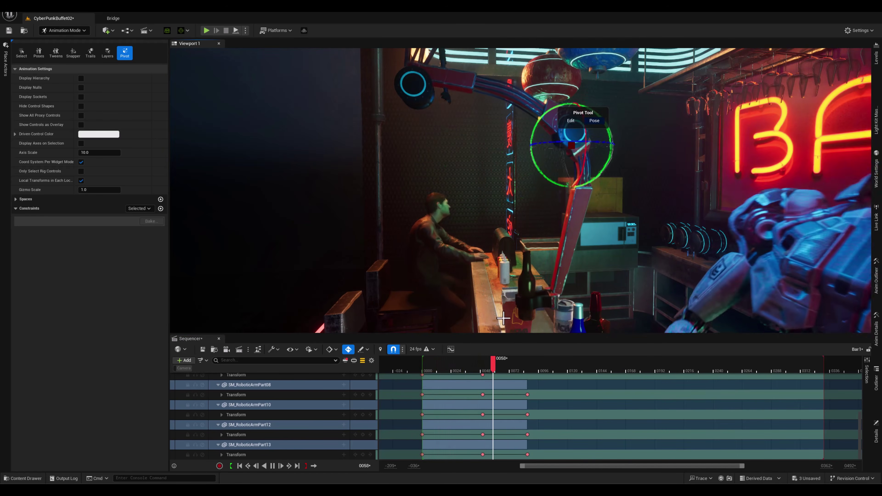
{"action": "key", "text": "space"}
Examine up close how the gripper parts and the bottle sit on the counter at frame 90.
{"action": "key", "text": "w"}
{"action": "right_click_drag", "start_coordinate": [517, 296], "coordinate": [514, 313]}
{"action": "left_click", "coordinate": [594, 224]}
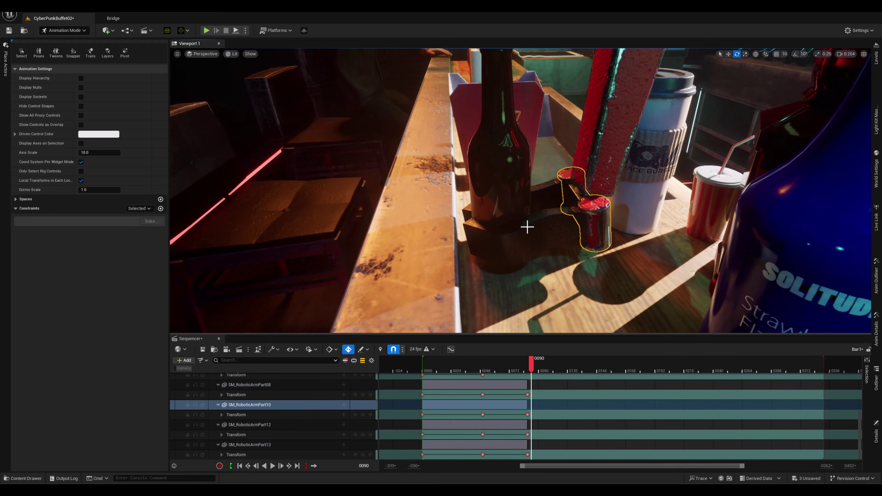
{"action": "left_click", "coordinate": [528, 227], "text": "shift"}
{"action": "key", "text": "a"}
{"action": "right_click_drag", "start_coordinate": [528, 227], "coordinate": [652, 241]}
{"action": "left_click", "coordinate": [507, 259], "text": "shift"}
{"action": "key", "text": "d"}
{"action": "right_click_drag", "start_coordinate": [508, 259], "coordinate": [335, 210]}
Select the gripper parts SM_RoboticArmPart10, 12 and 13 together at frame 87.
{"action": "left_click", "coordinate": [455, 292]}
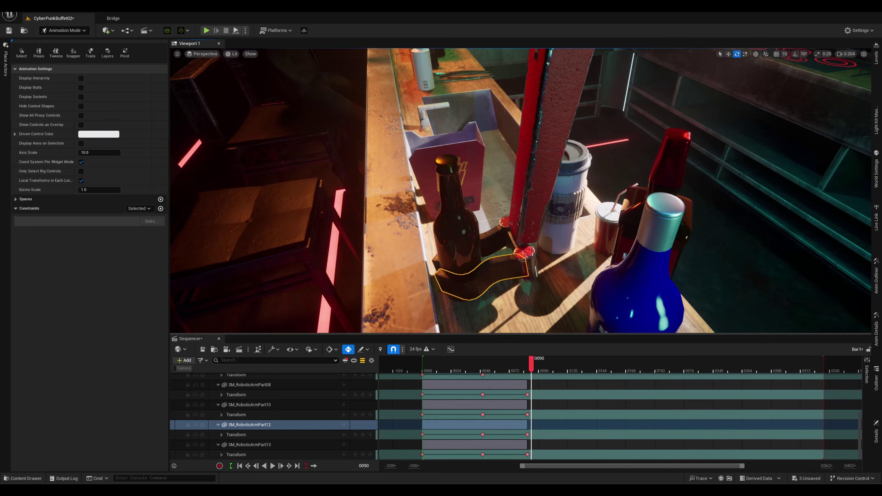
{"action": "right_click_drag", "start_coordinate": [506, 270], "coordinate": [642, 257]}
{"action": "key", "text": "a"}
{"action": "left_click", "coordinate": [452, 153], "text": "shift"}
{"action": "left_click_drag", "start_coordinate": [453, 153], "coordinate": [384, 206], "text": "alt"}
{"action": "left_click", "coordinate": [527, 369]}
{"action": "left_click_drag", "start_coordinate": [517, 278], "coordinate": [507, 274], "text": "alt"}
{"action": "right_click_drag", "start_coordinate": [558, 224], "coordinate": [554, 219]}
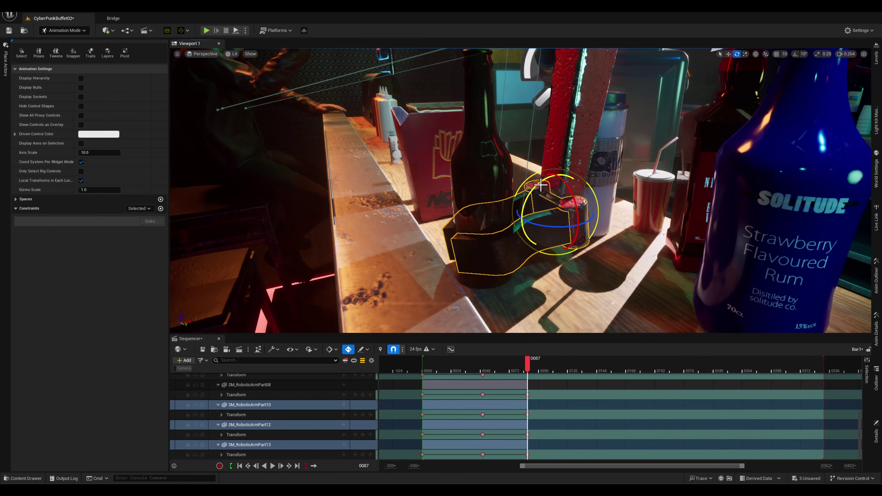
Play back the arm lowering the bottle beside the counter, and replay the movement from frame 0.
{"action": "key", "text": "space"}
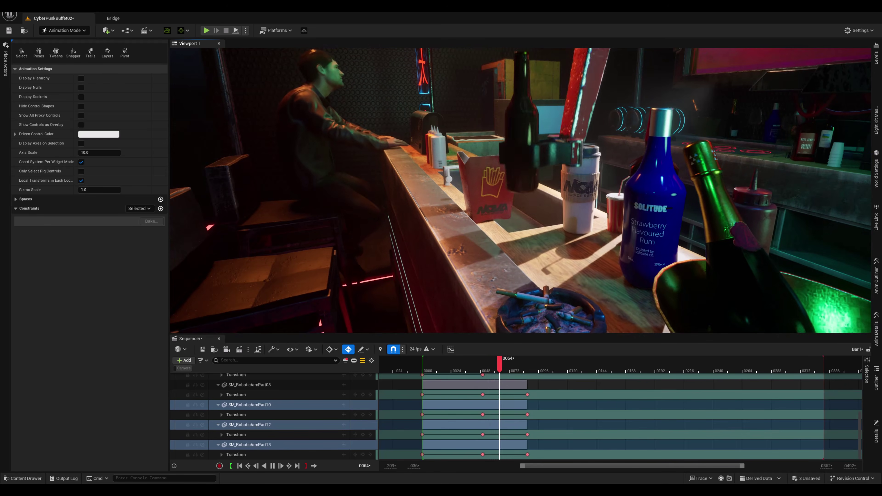
{"action": "left_click_drag", "start_coordinate": [463, 371], "coordinate": [423, 370]}
{"action": "key", "text": "space"}
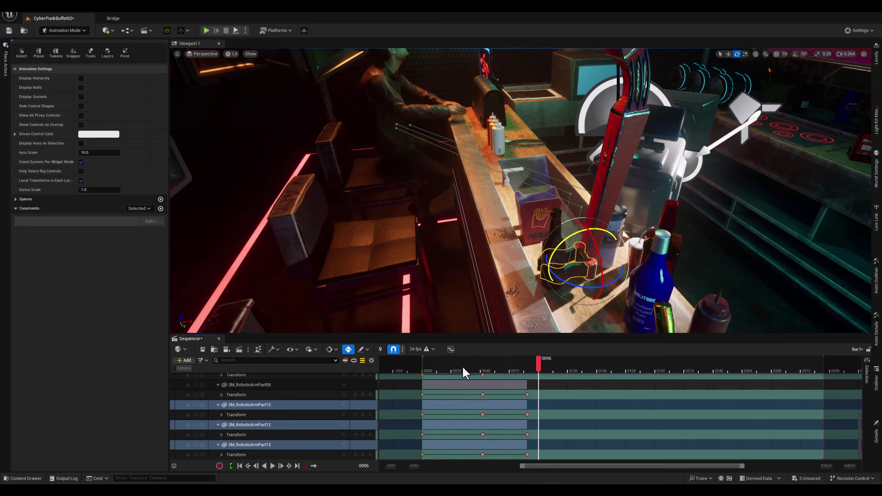
Review the bottle placement through the shot camera, replaying the sequence from frame 0.
{"action": "key", "text": "space"}
{"action": "key", "text": "space"}
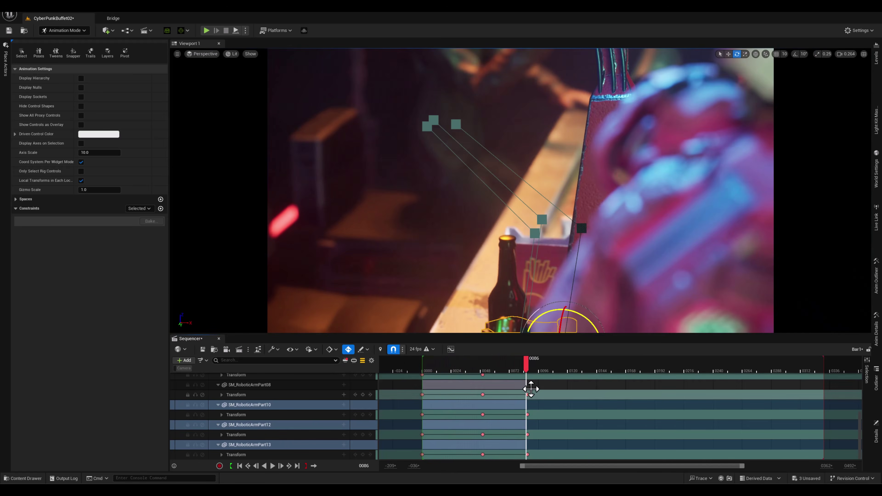
{"action": "left_click_drag", "start_coordinate": [526, 370], "coordinate": [423, 371]}
{"action": "key", "text": "space"}
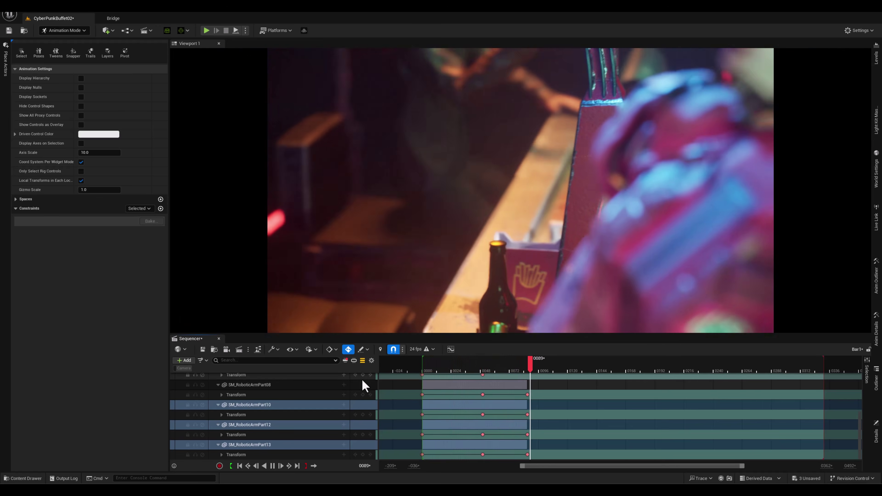